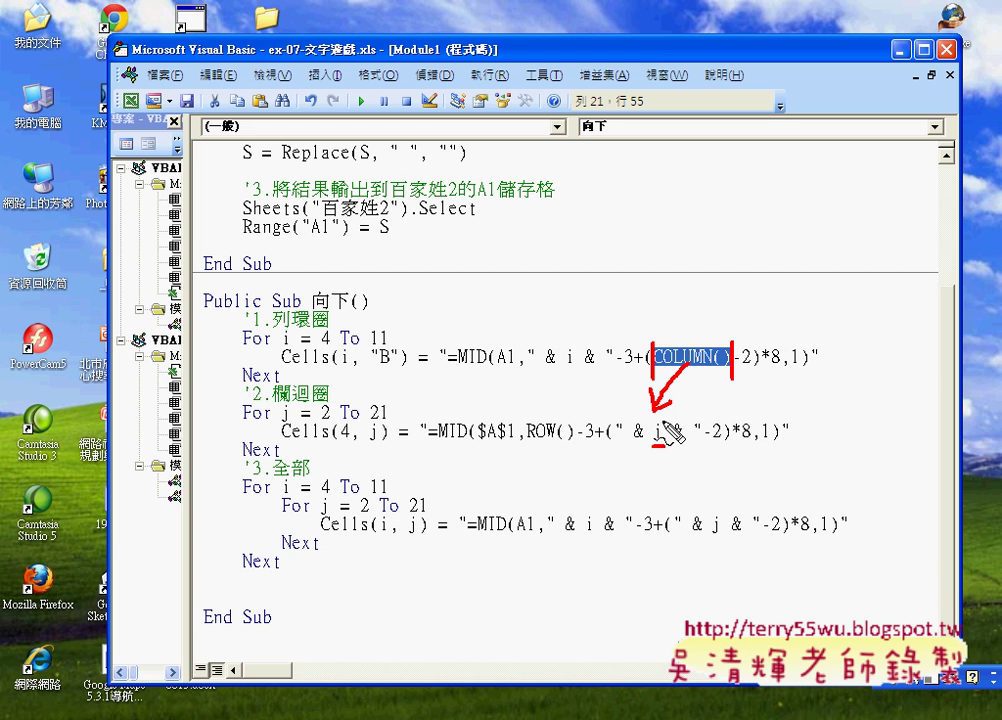
Step: Review the outer and inner For loop headers of the nested loop
key("Escape")
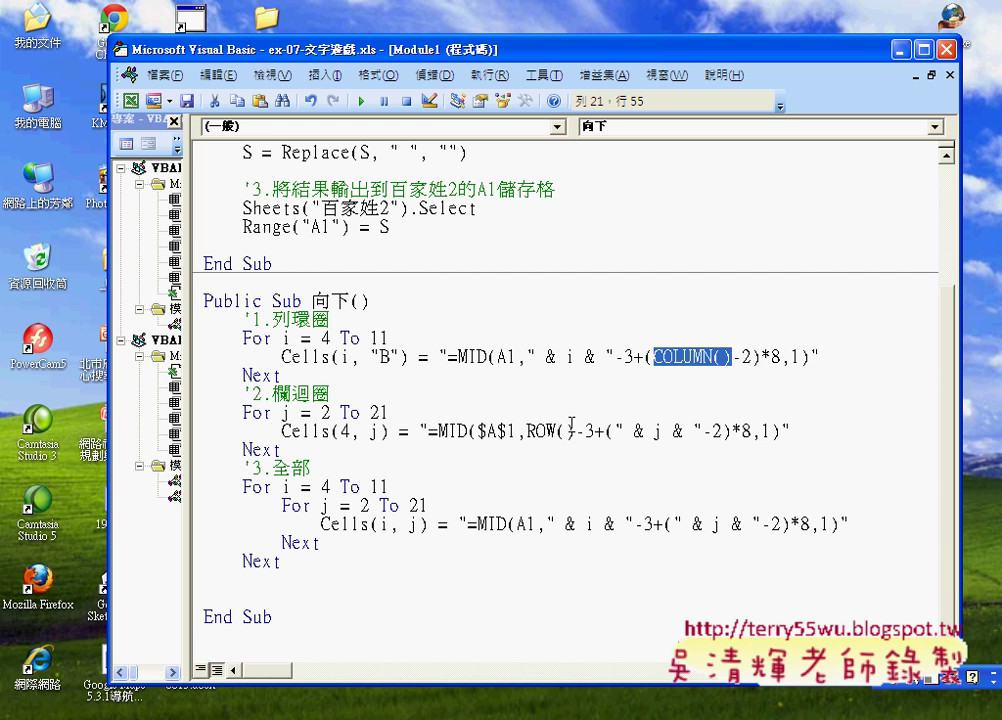
left_click(568, 431)
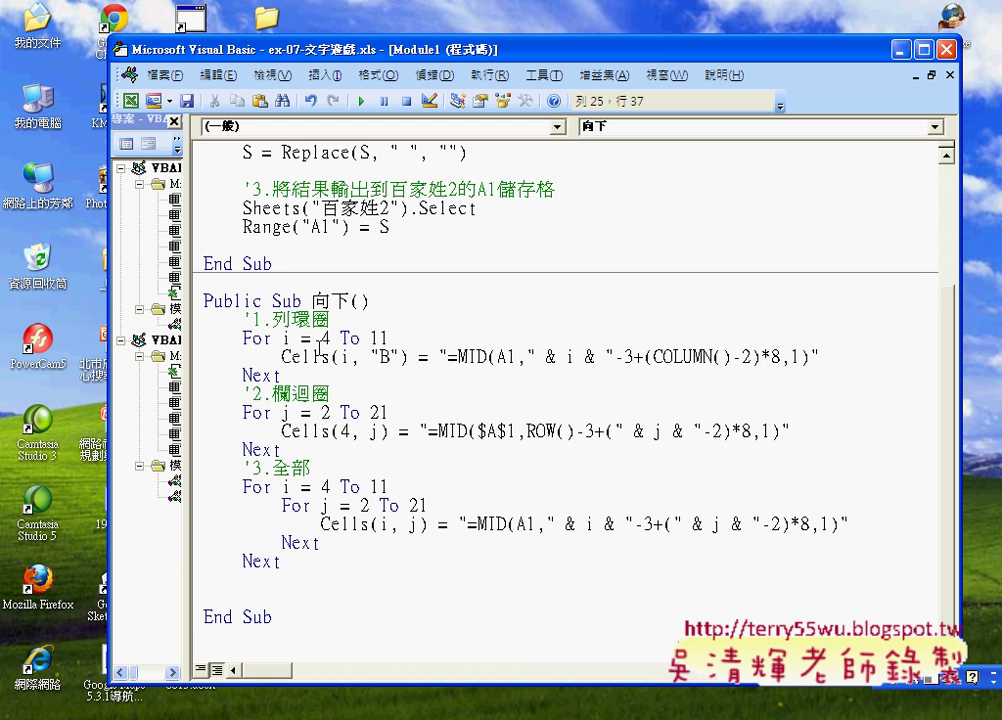
left_click_drag(240, 487, 430, 506)
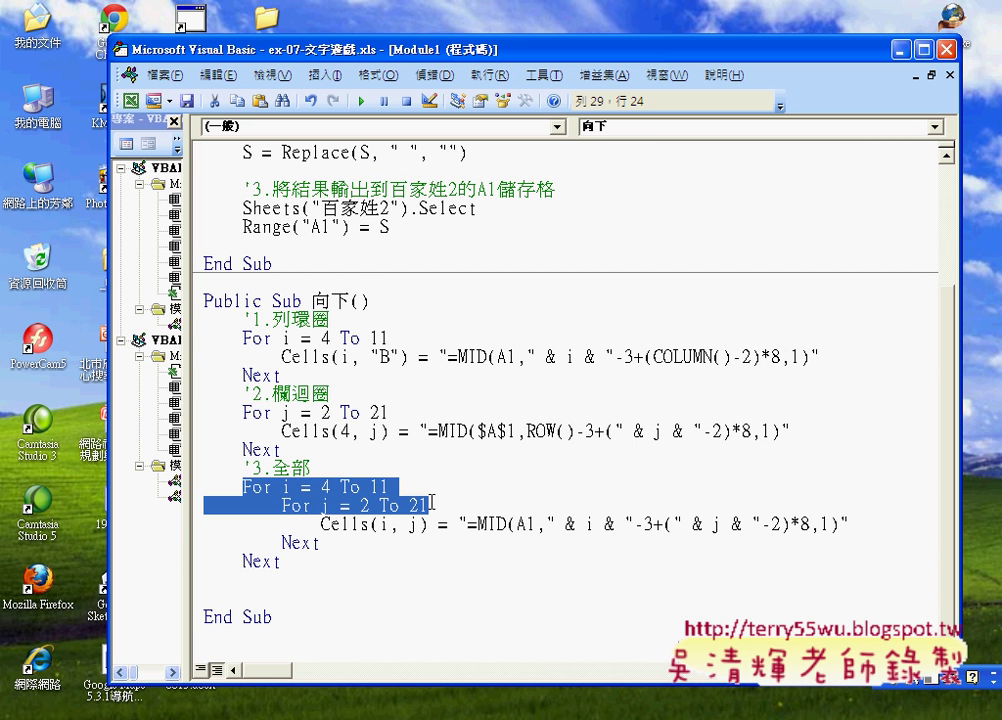
left_click(293, 488)
left_click(304, 506)
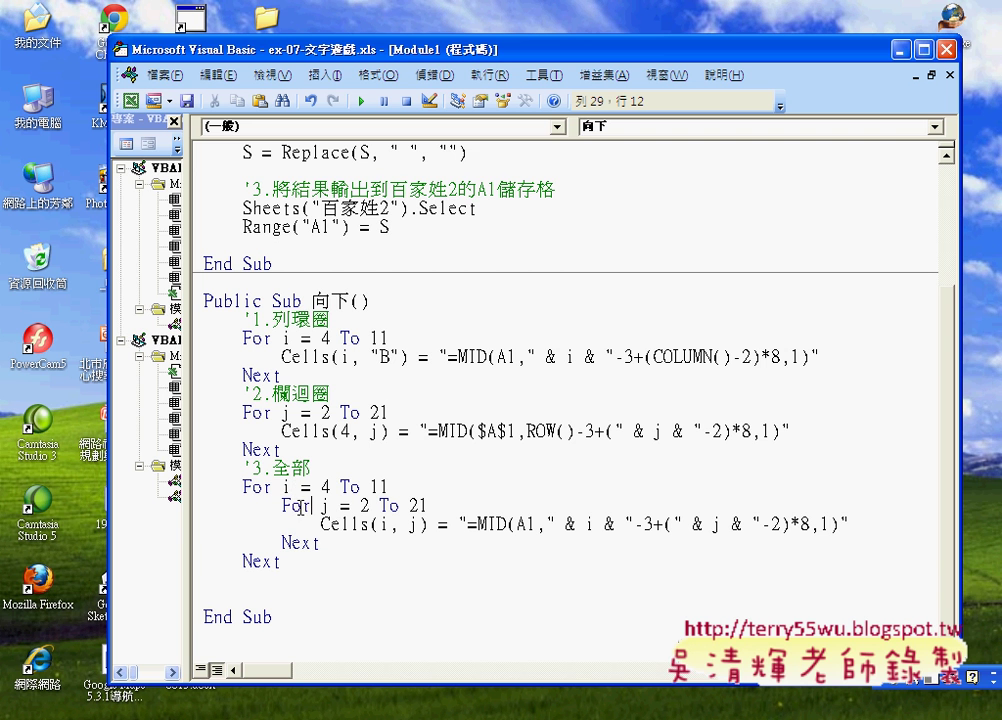
left_click(299, 506)
Step: Examine Cells(i, j) and the row-number part of the nested loop's MID formula
double_click(365, 526)
left_click_drag(366, 528, 428, 522)
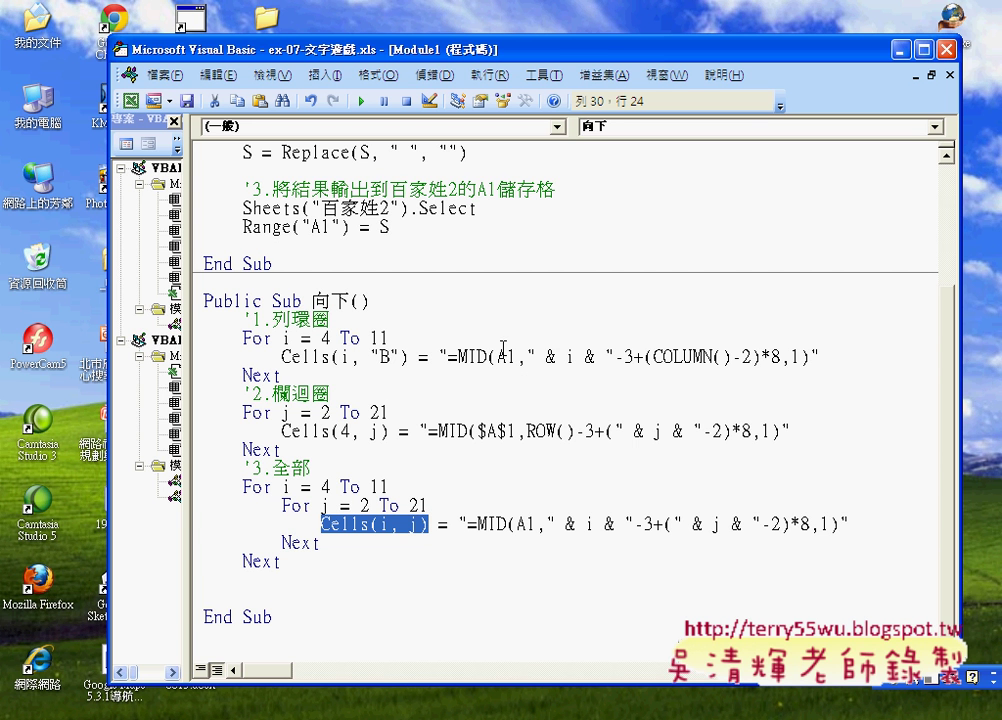
left_click_drag(547, 523, 635, 524)
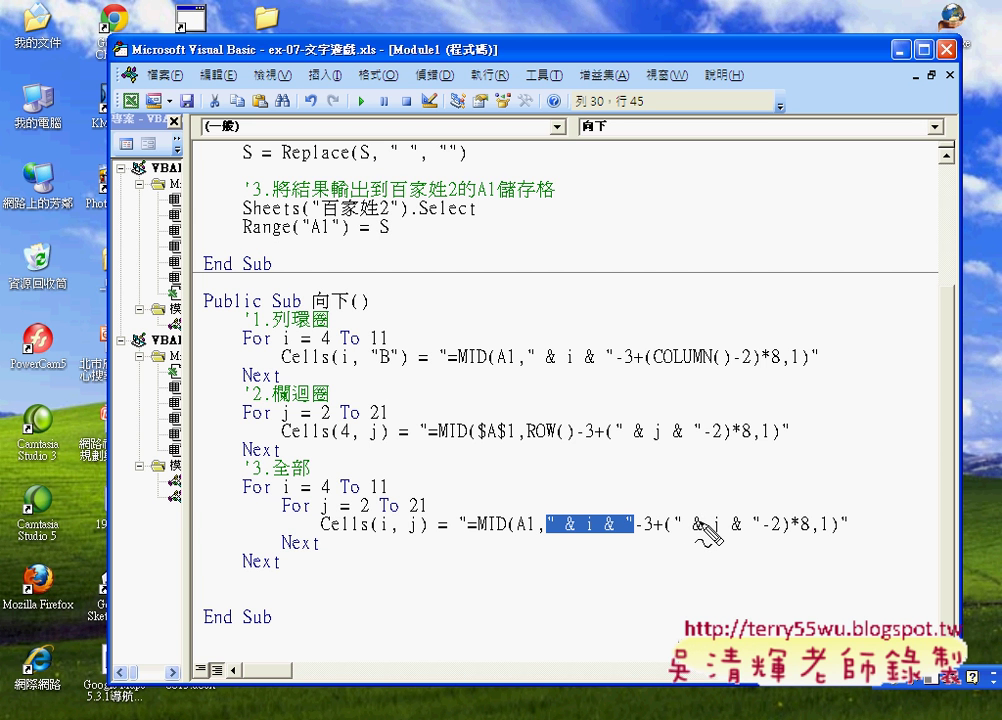
mouse_move(530, 349)
left_mouse_down()
mouse_move(558, 371)
mouse_move(532, 350)
mouse_move(574, 495)
mouse_move(588, 489)
left_mouse_up()
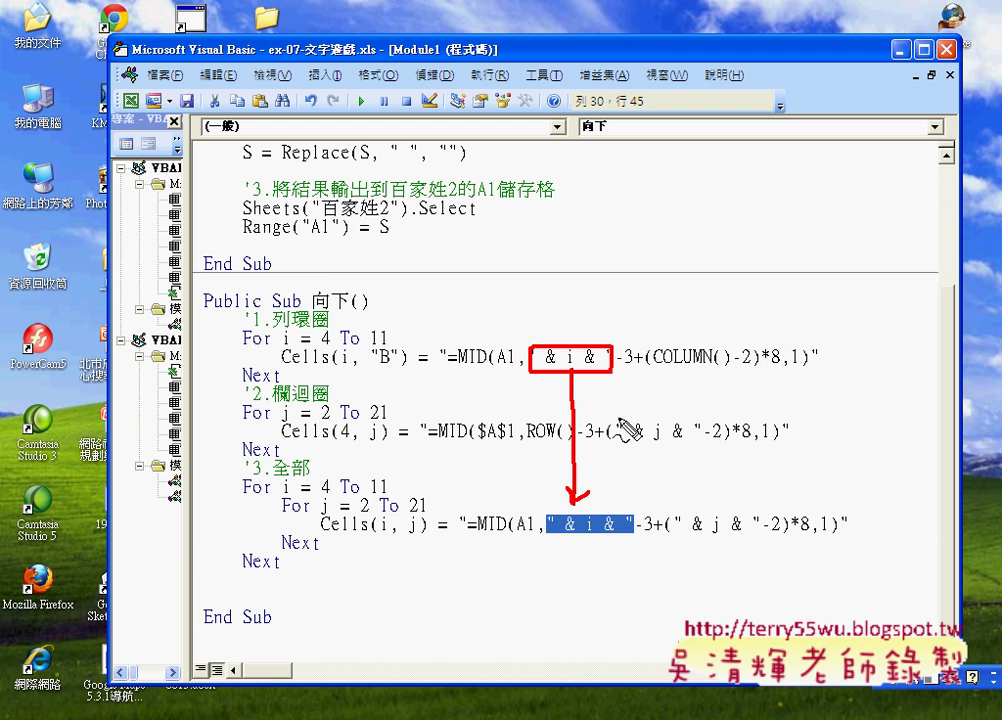
mouse_move(618, 421)
left_mouse_down()
mouse_move(700, 432)
mouse_move(699, 420)
mouse_move(720, 502)
mouse_move(740, 488)
left_mouse_up()
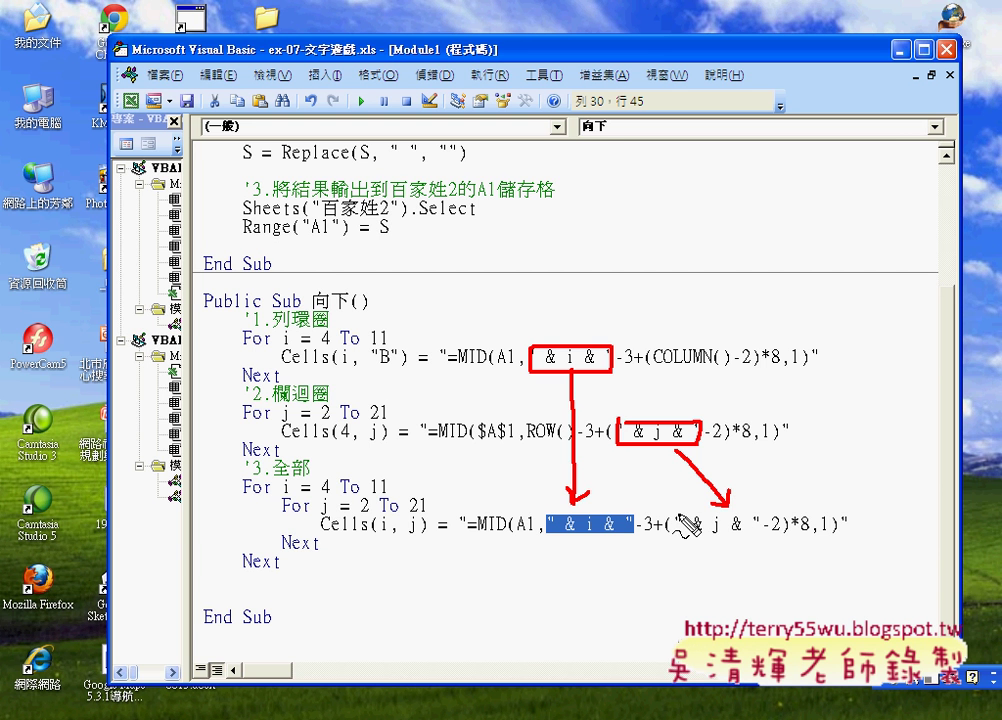
left_click_drag(675, 522, 757, 537)
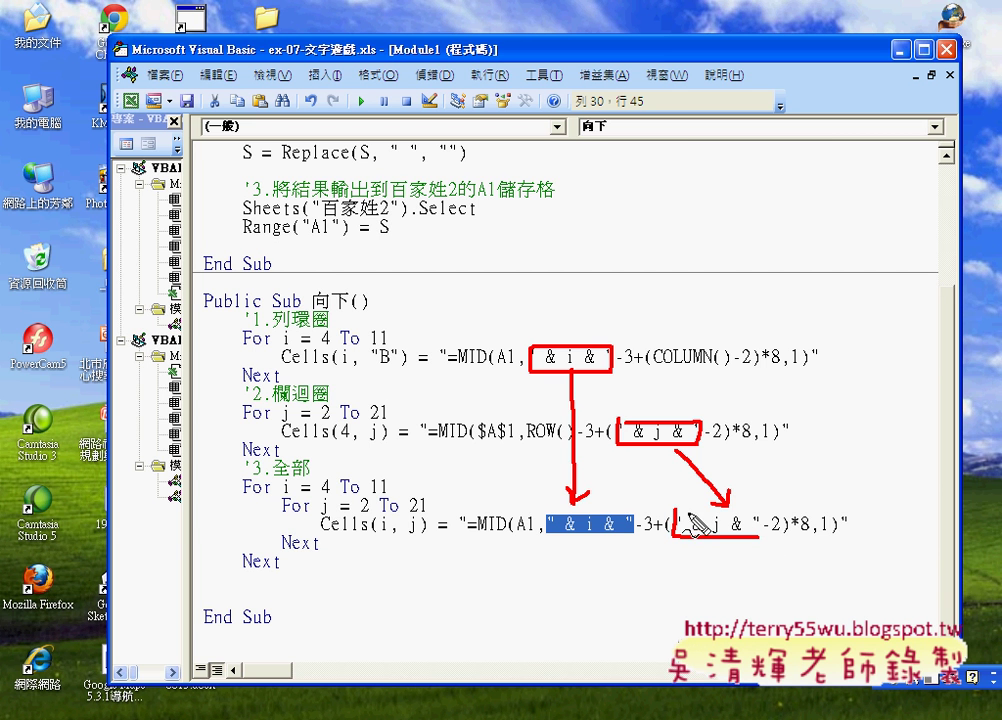
left_click_drag(680, 512, 758, 537)
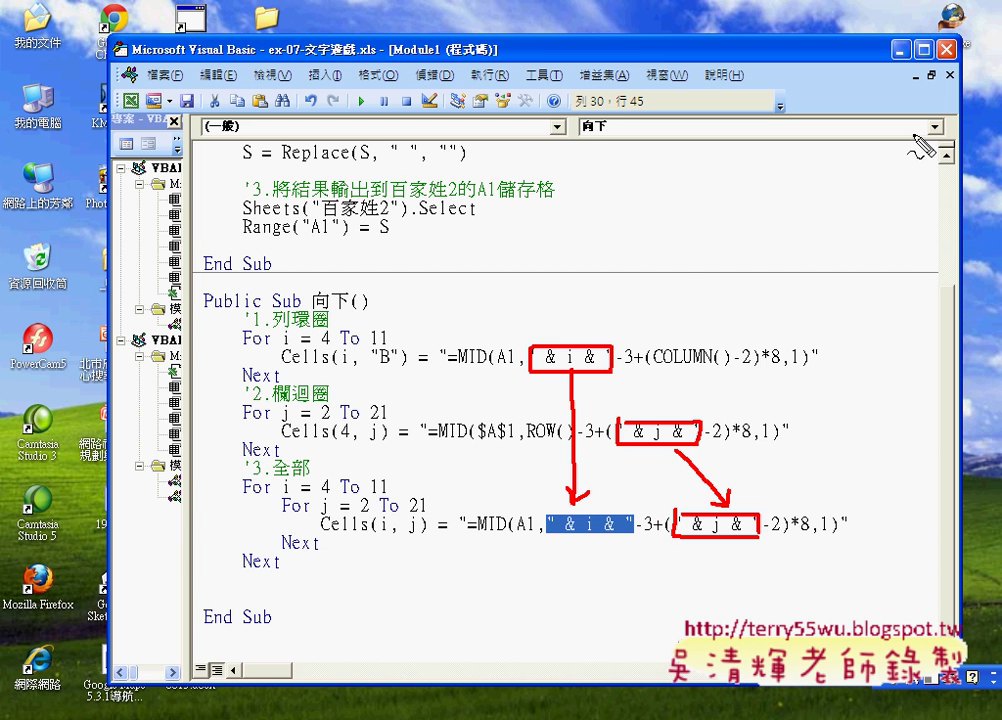
mouse_move(551, 514)
left_mouse_down()
mouse_move(549, 528)
mouse_move(585, 519)
left_mouse_up()
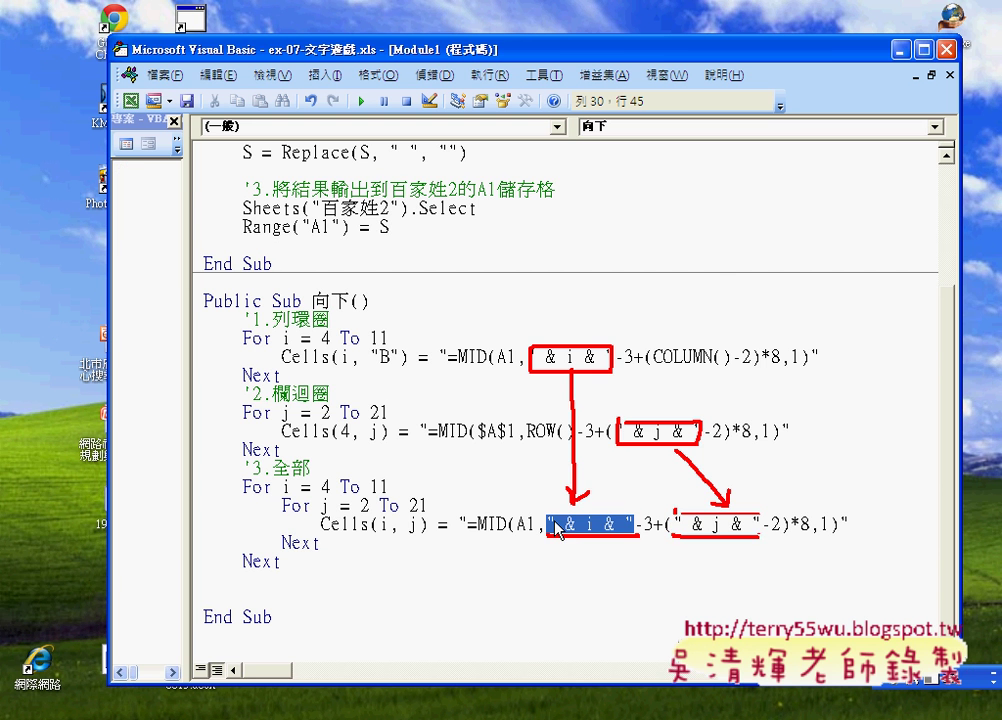
Step: Comment out the row loop's For, Cells and Next lines with apostrophes
left_click(241, 337)
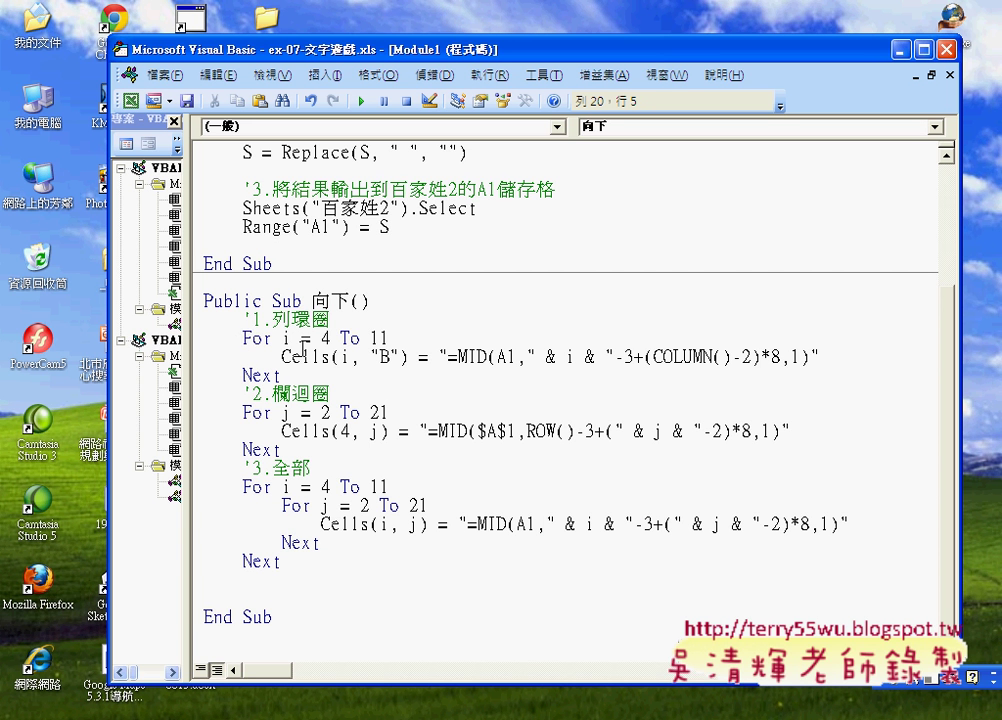
type("'")
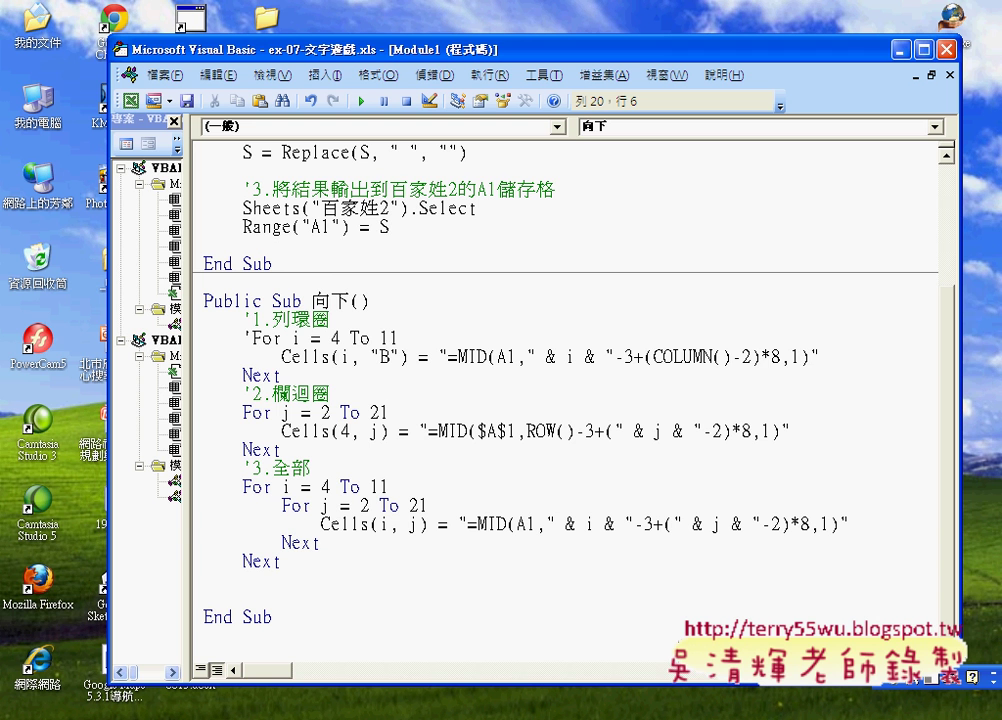
left_click(241, 356)
type("'")
left_click(243, 375)
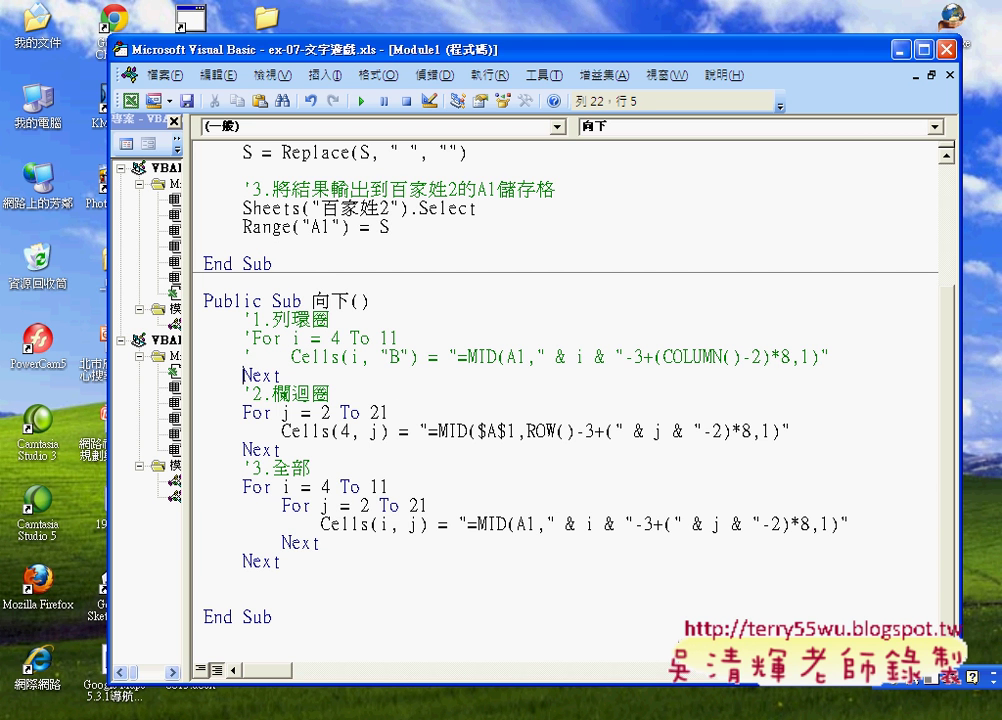
type("'")
key("Down")
Step: Comment out the column loop's For, Cells and Next lines with apostrophes
left_click(242, 412)
type("'")
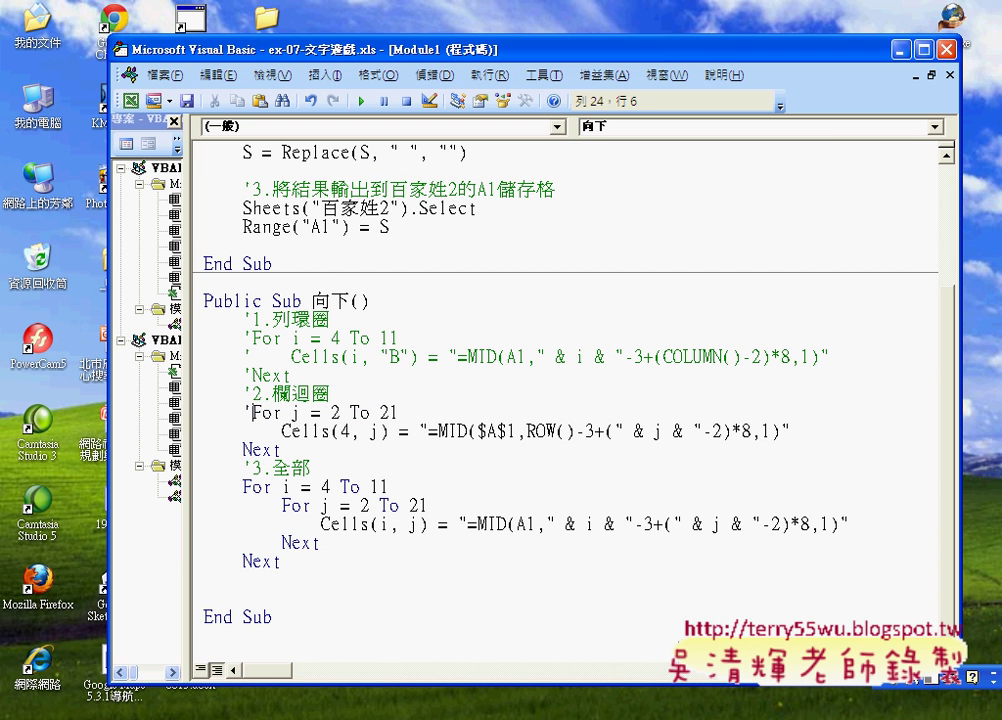
left_click(242, 431)
type("'")
left_click(242, 450)
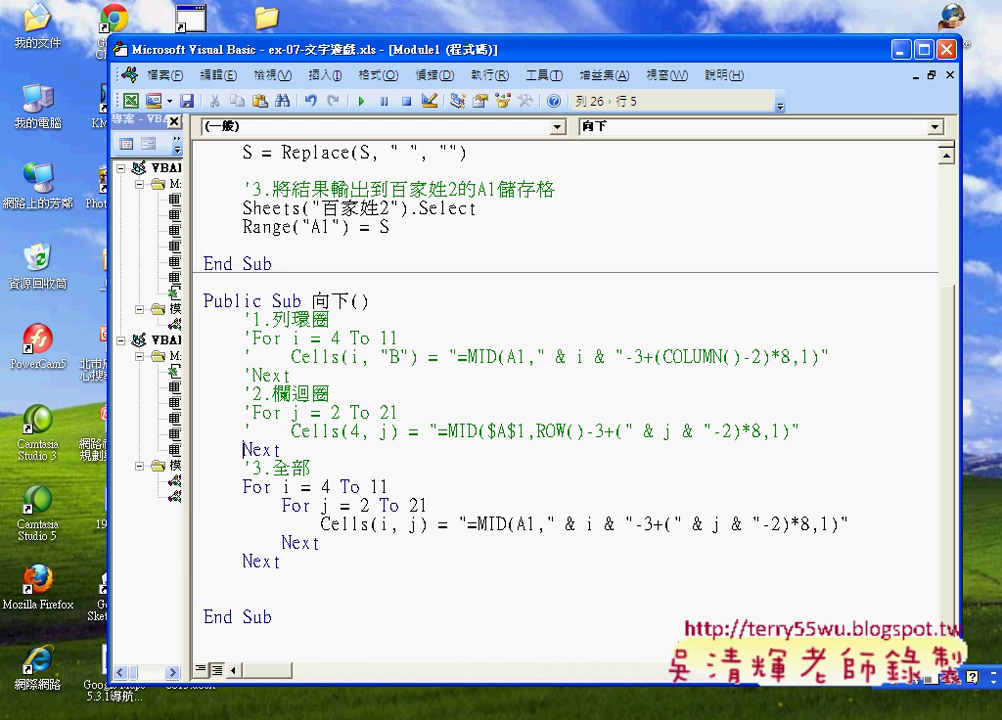
type("'")
key("Down")
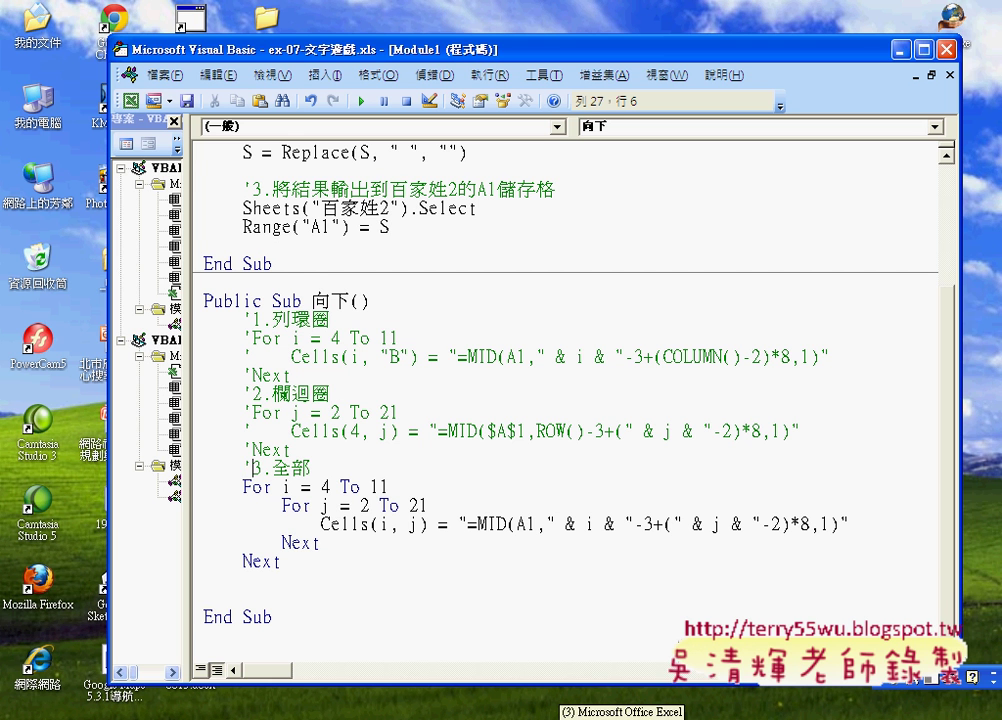
Step: Bring up the ex-07 workbook and move the VBA editor right to reveal the sheet
left_click(560, 712)
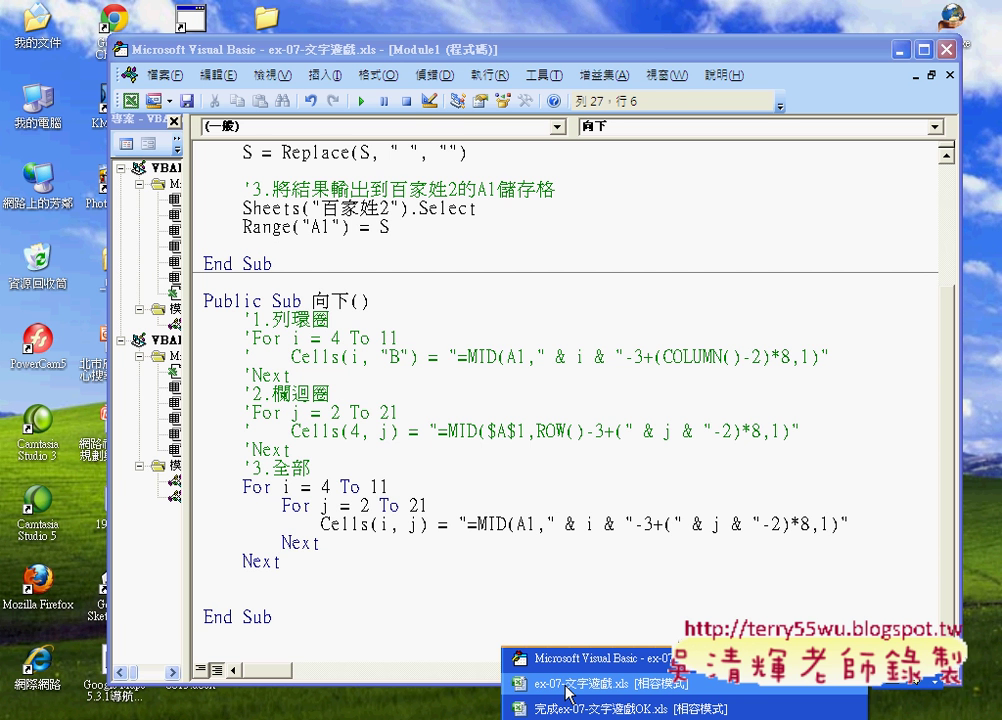
left_click(567, 689)
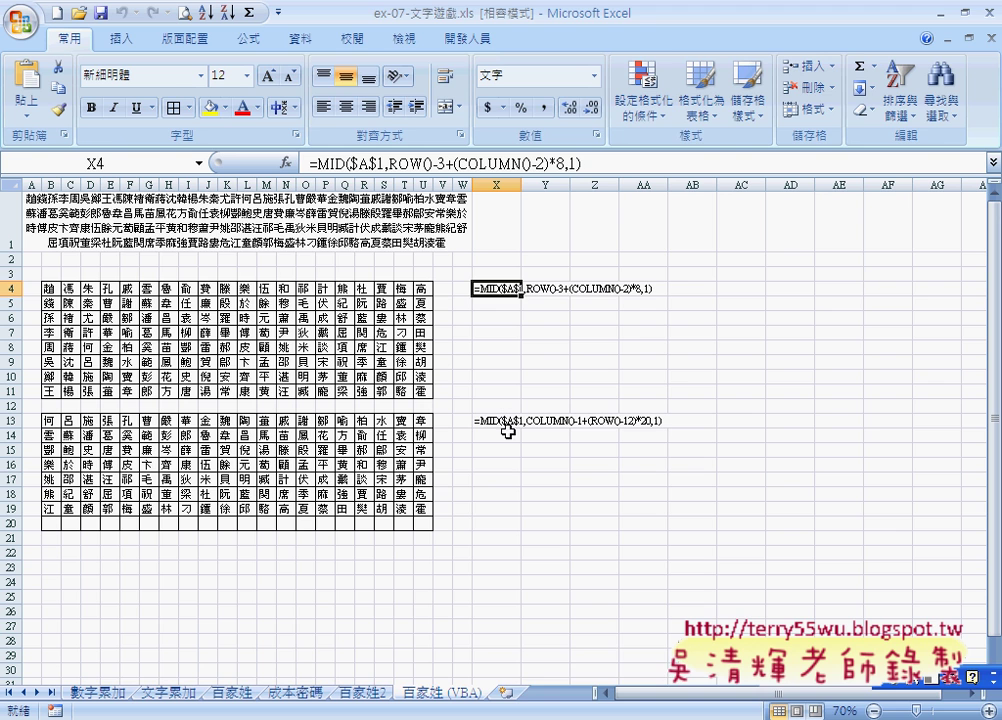
left_click(600, 717)
left_click(637, 662)
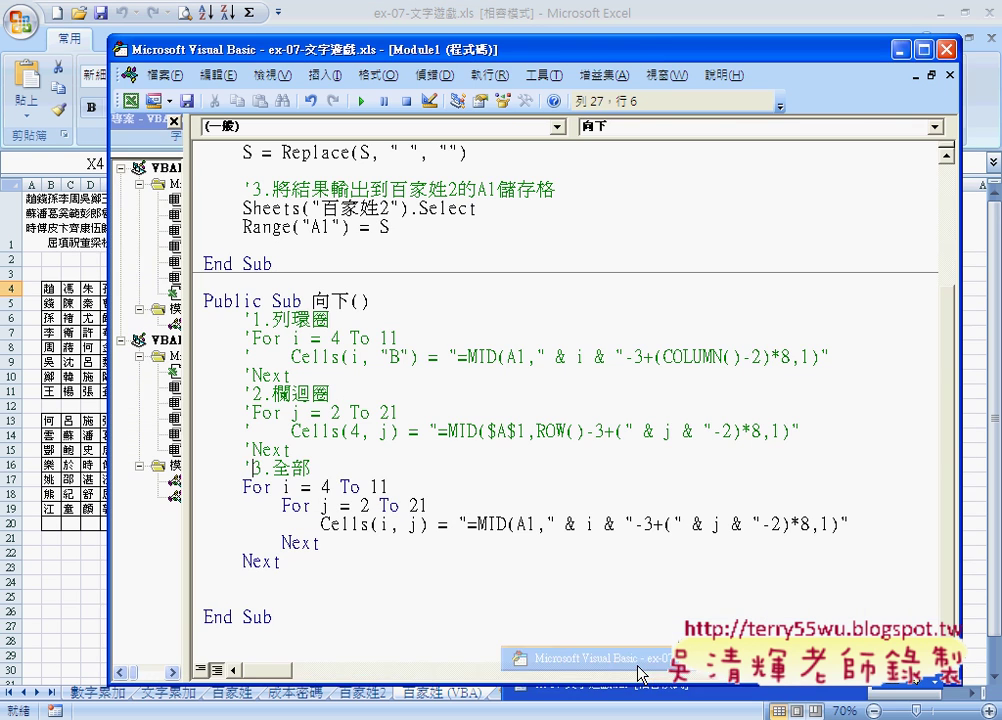
left_click_drag(503, 51, 742, 41)
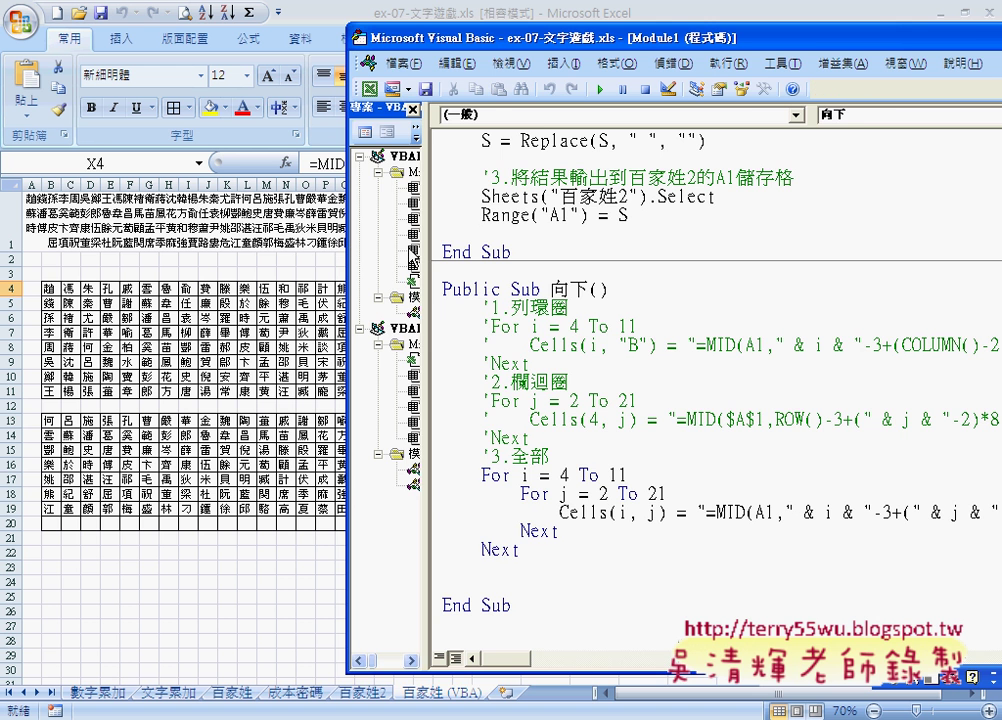
left_click_drag(360, 38, 598, 44)
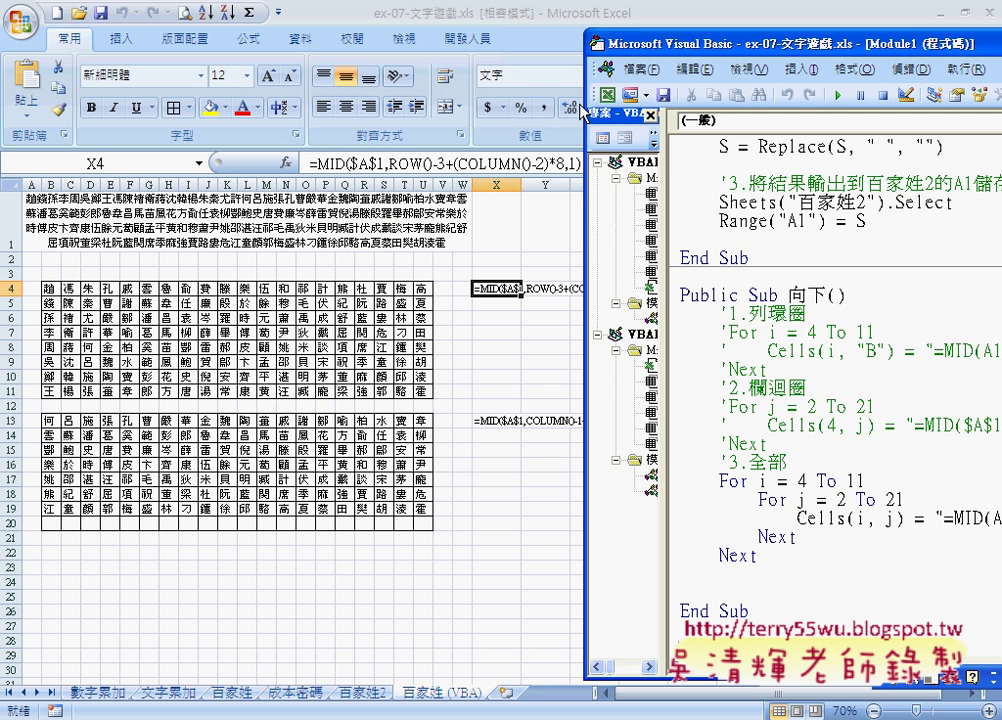
left_click(582, 205)
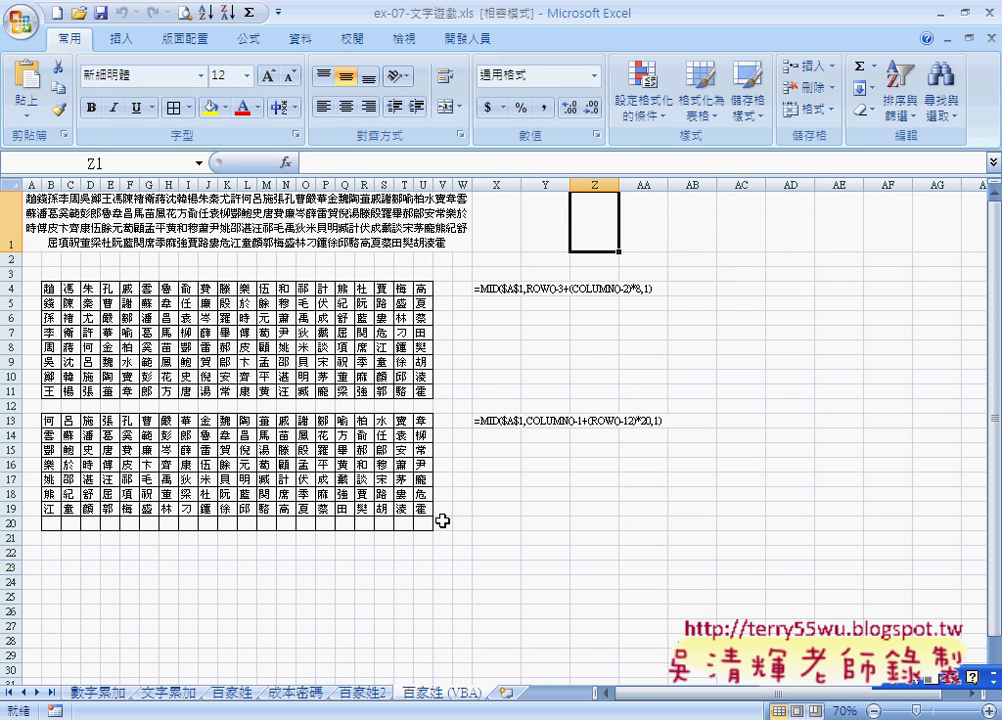
Step: Clear the surname grid B4:U11 on the 百家姓 (VBA) sheet
mouse_move(48, 288)
left_mouse_down()
mouse_move(402, 397)
mouse_move(418, 380)
left_mouse_up()
key("Delete")
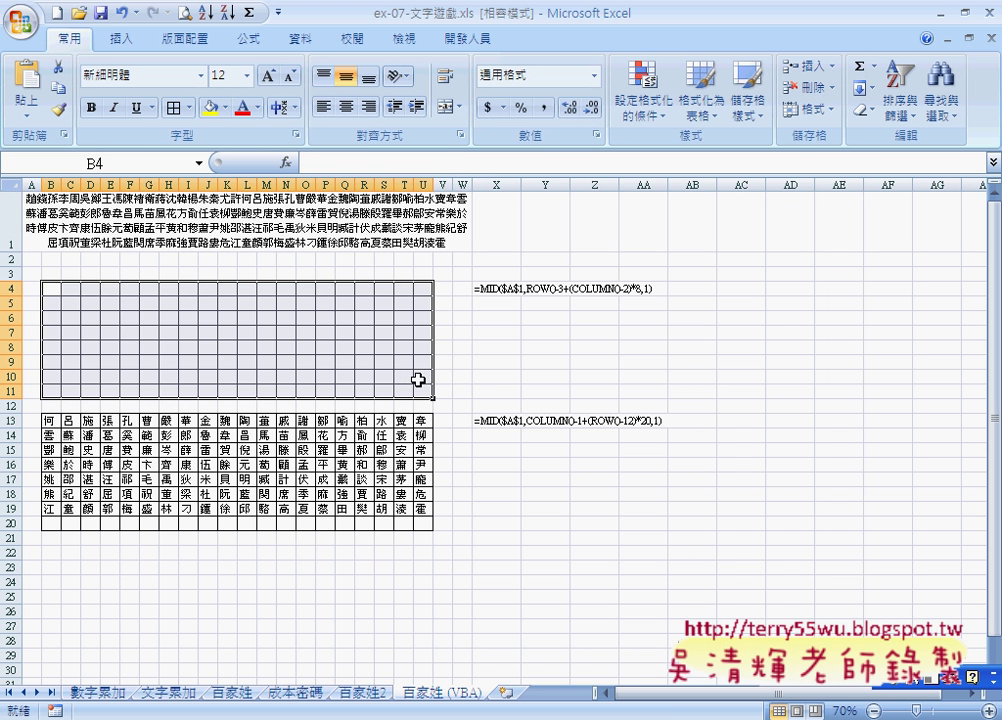
left_click(600, 716)
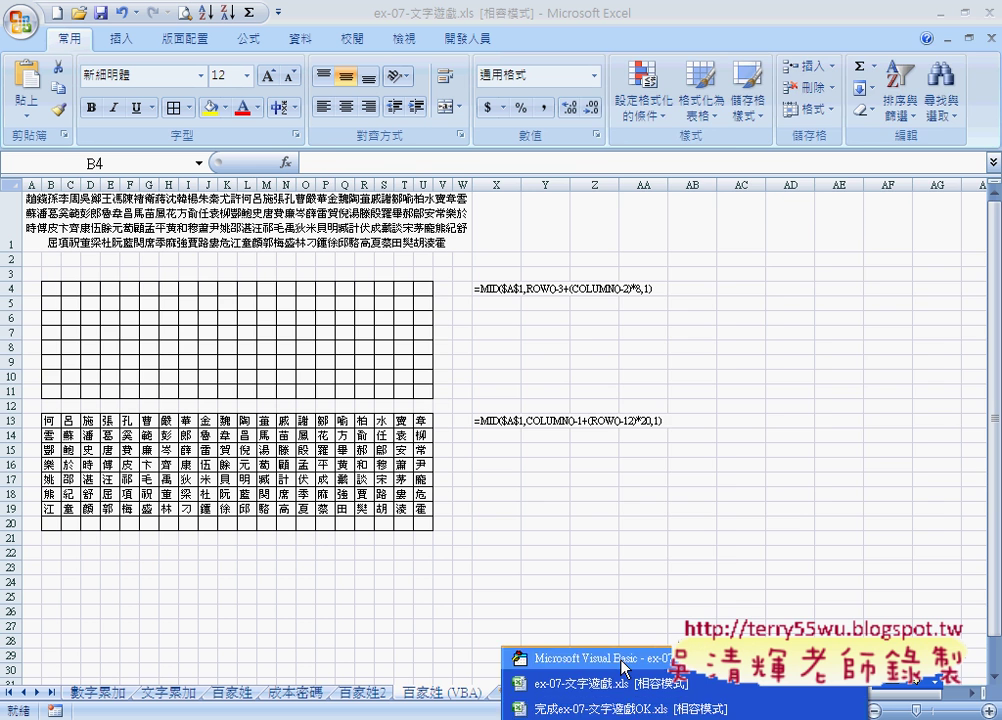
Step: Bring the VBA editor forward and move it aside so the grid stays visible
left_click(622, 660)
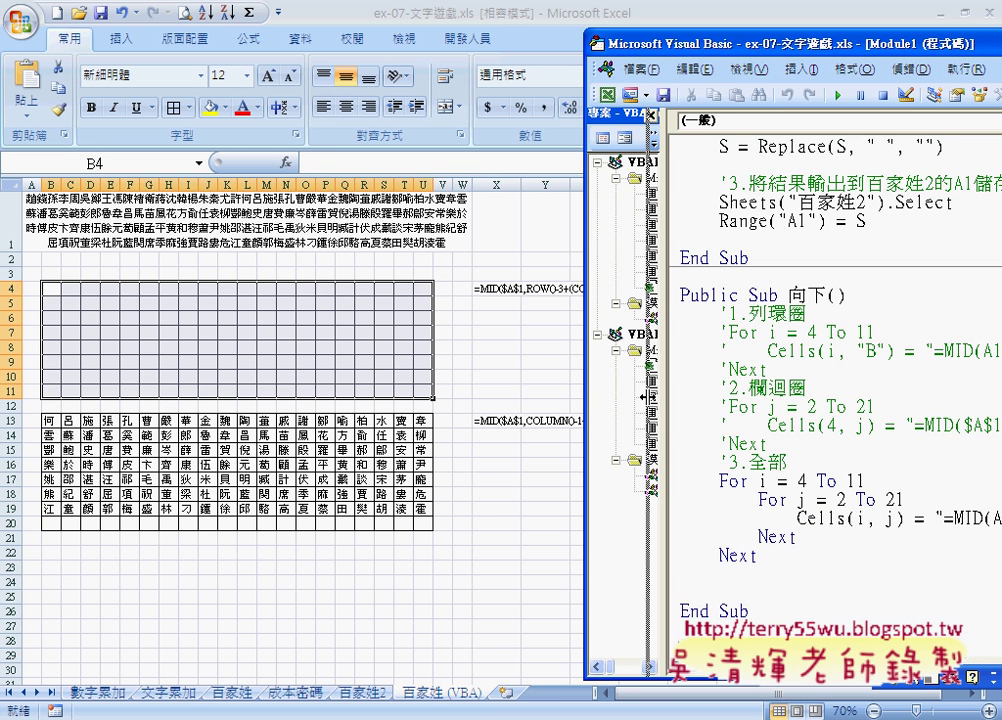
left_click_drag(689, 45, 560, 23)
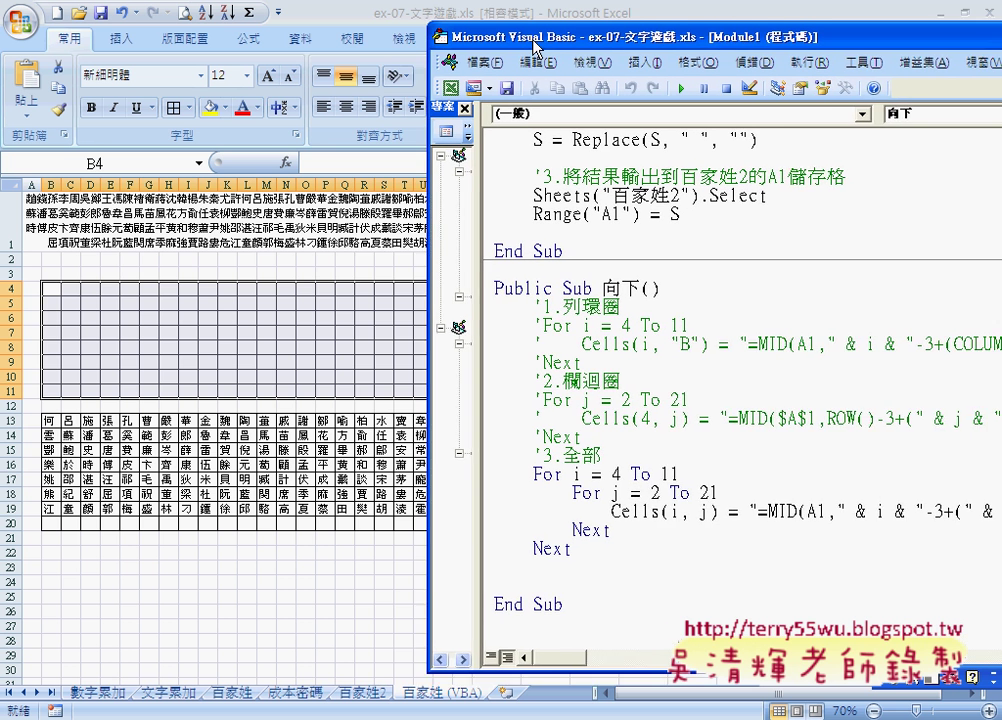
left_click_drag(560, 23, 462, 44)
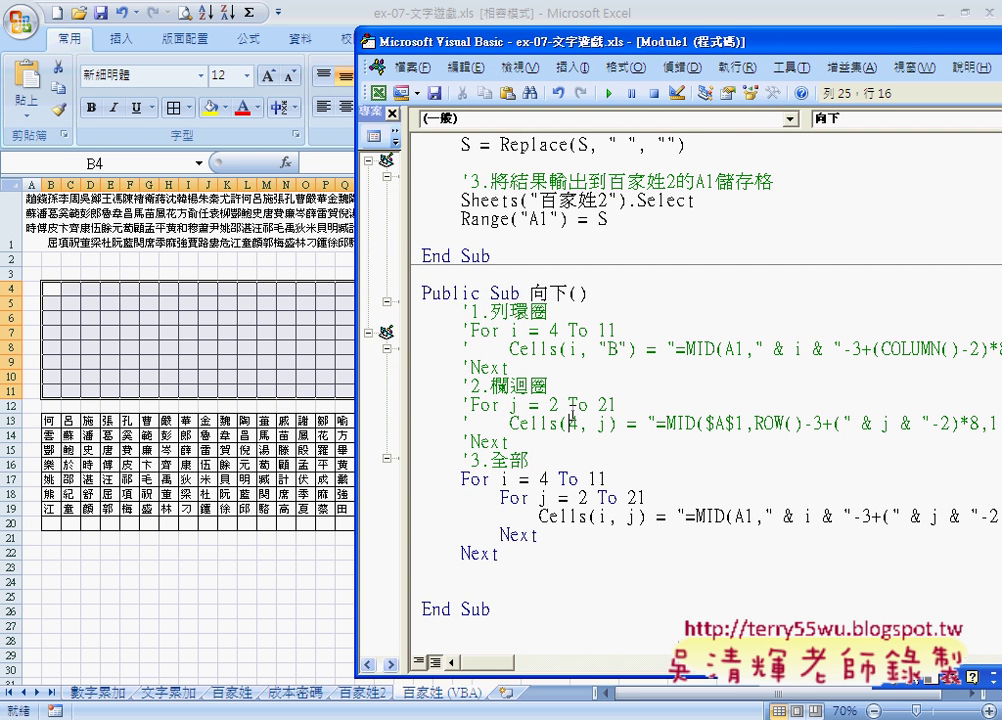
Step: Step through 向下 with F8 as row 4 fills, then continue to fill B4:U11
key("F8")
key("F8")
key("F8")
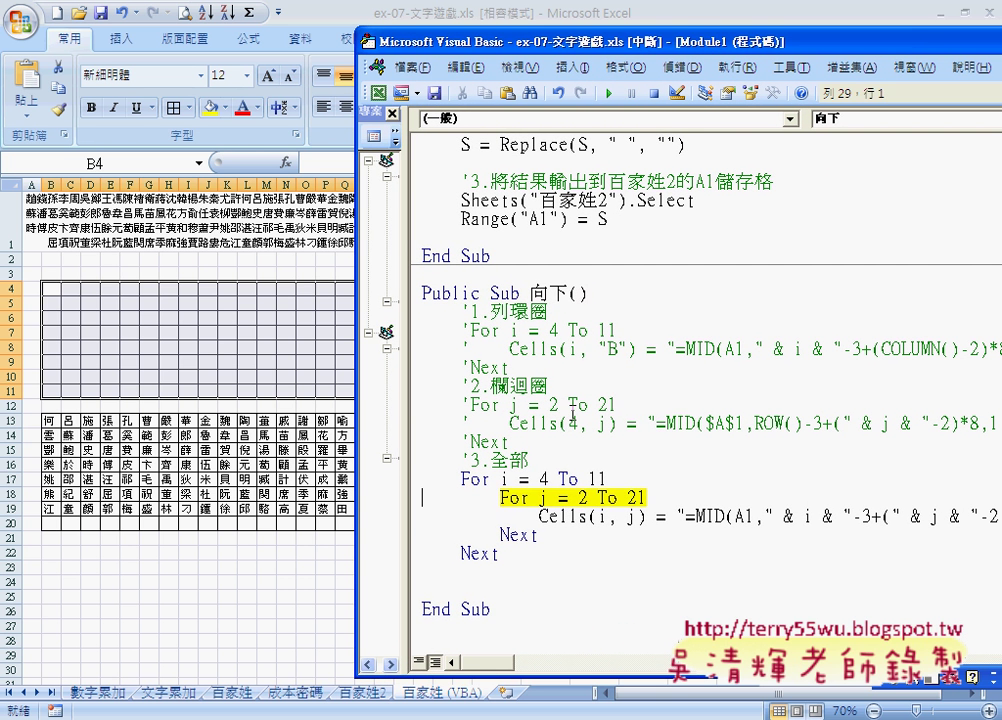
key("F8")
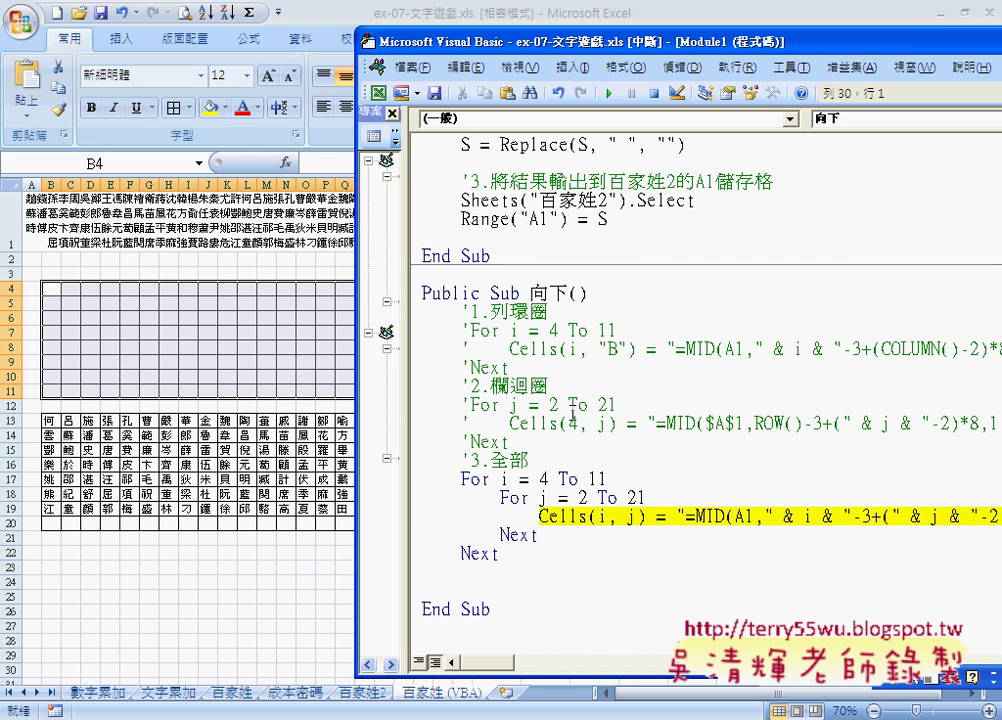
key("F8")
key("F8")
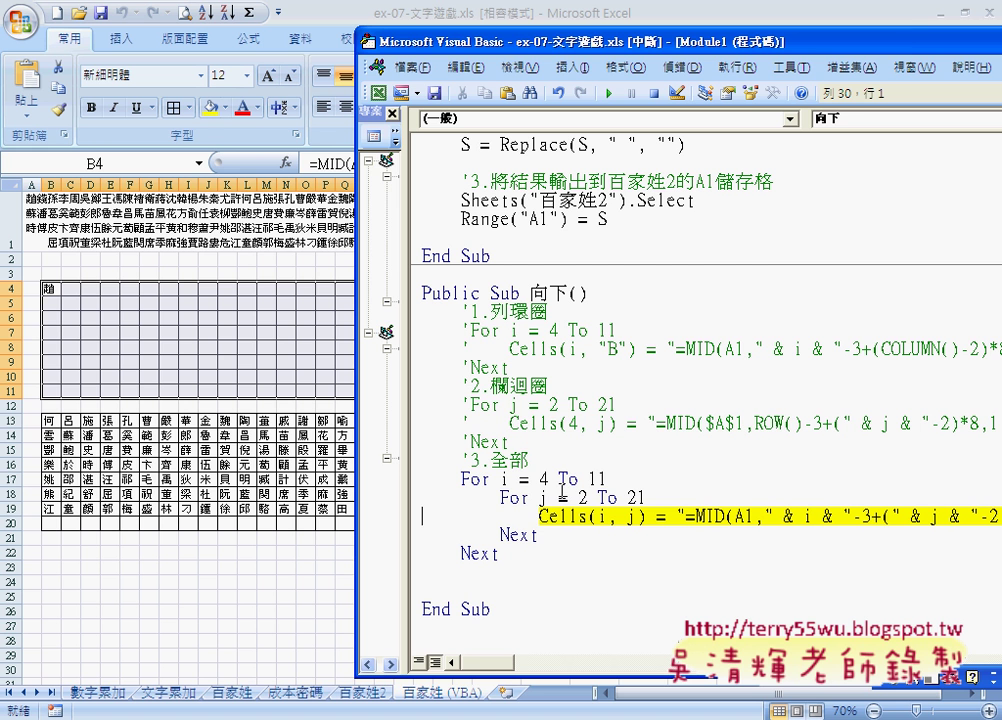
mouse_move(541, 497)
key("F8")
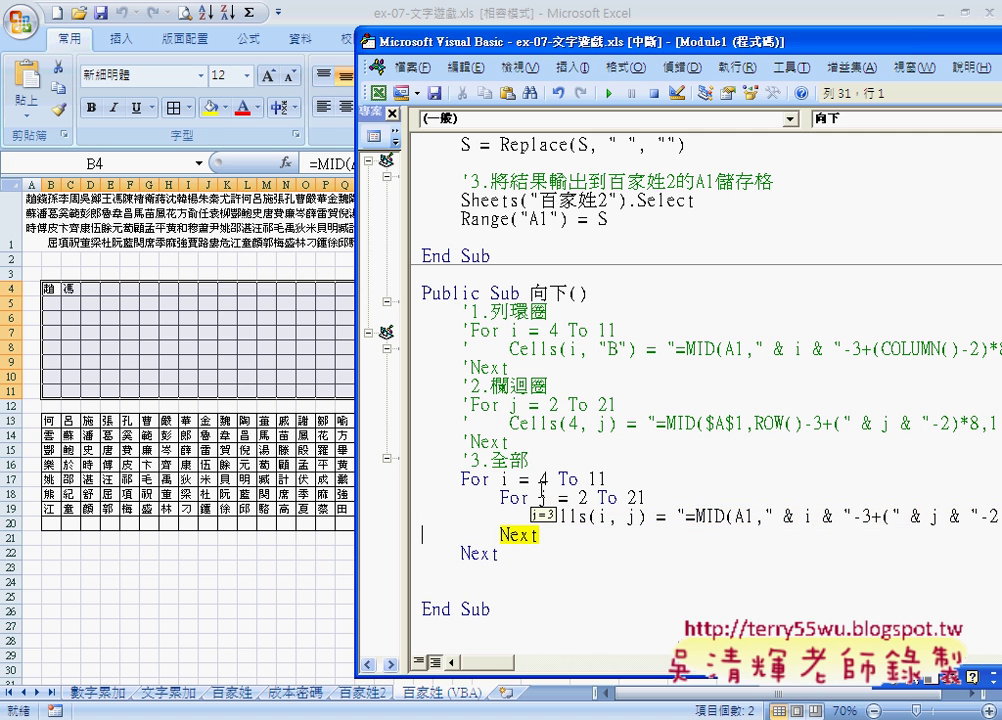
key("F8")
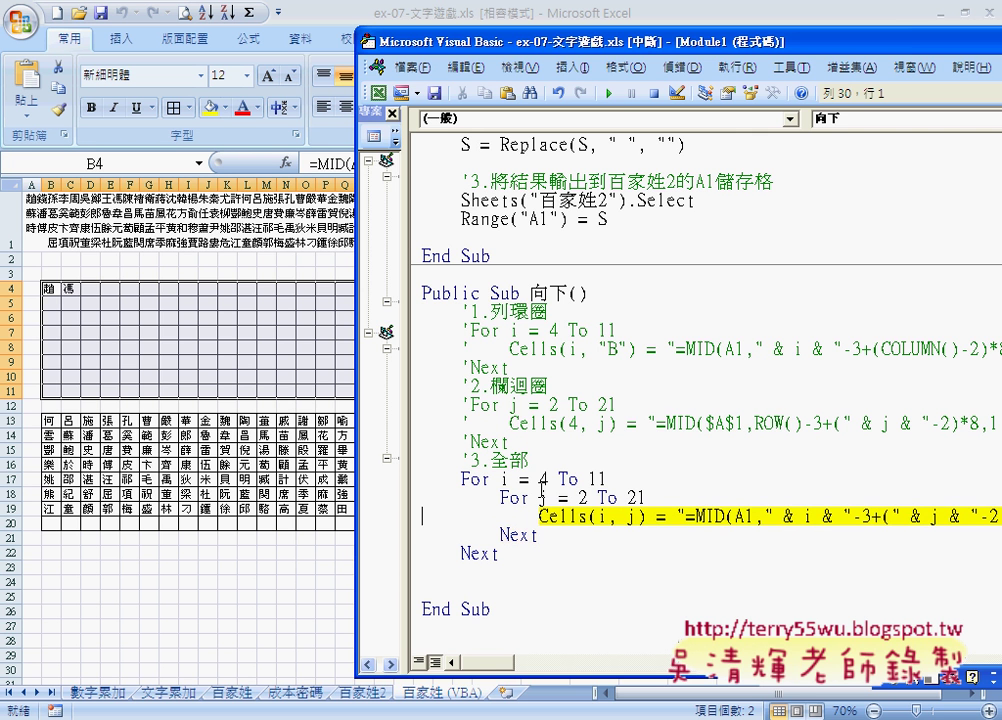
key("F8")
key("F8")
key("F8")
key("F8")
key("F8")
key("F8")
key("F8")
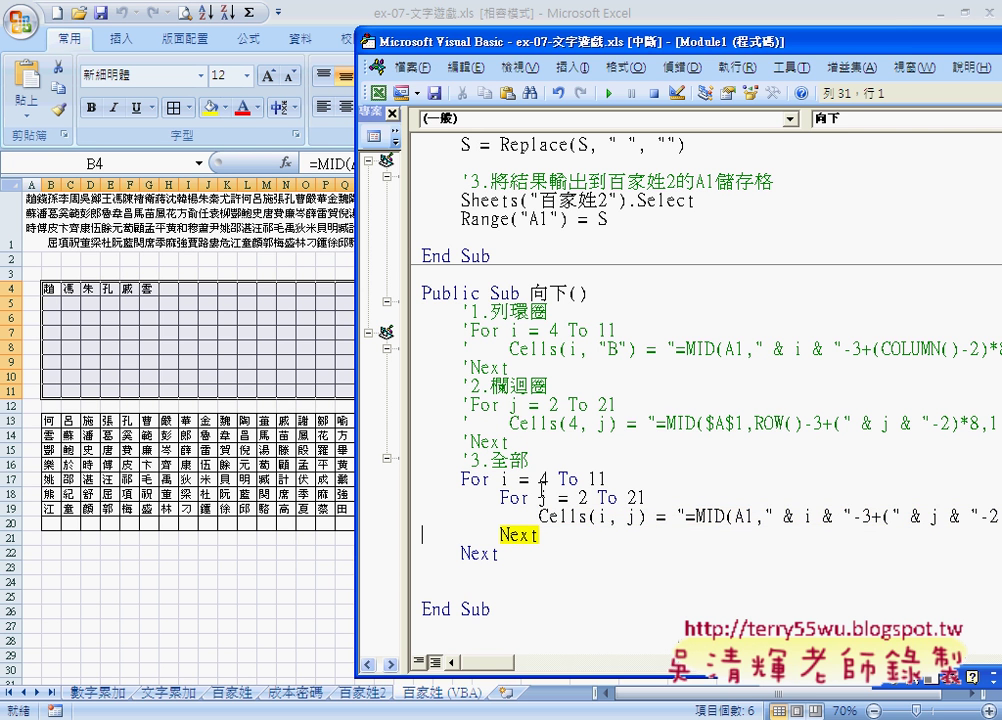
key("F8")
key("F8")
key("F8")
key("F8")
left_click(609, 93)
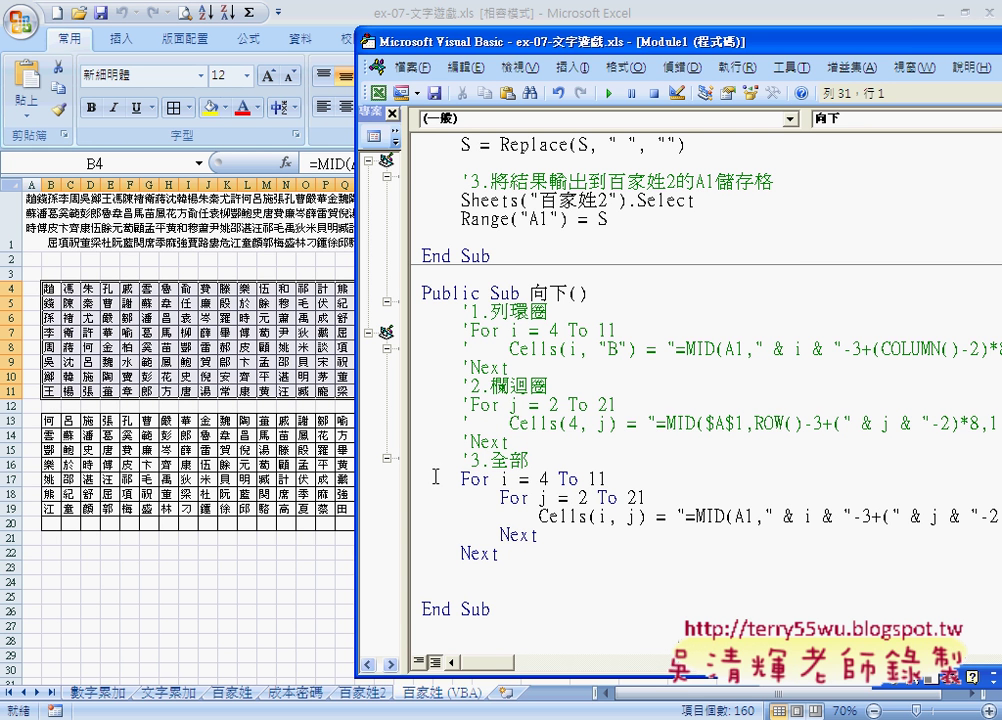
Step: Move the 'For j = 2 To 21' header above 'For i = 4 To 11' to swap the loops
left_click_drag(648, 497, 499, 498)
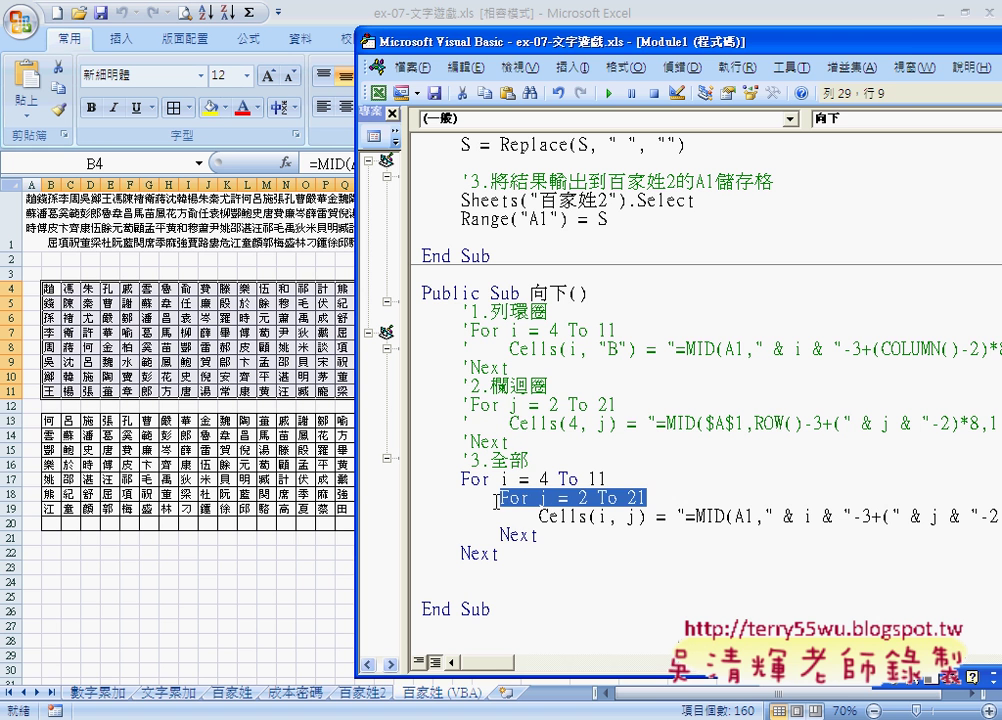
left_click_drag(560, 498, 462, 480)
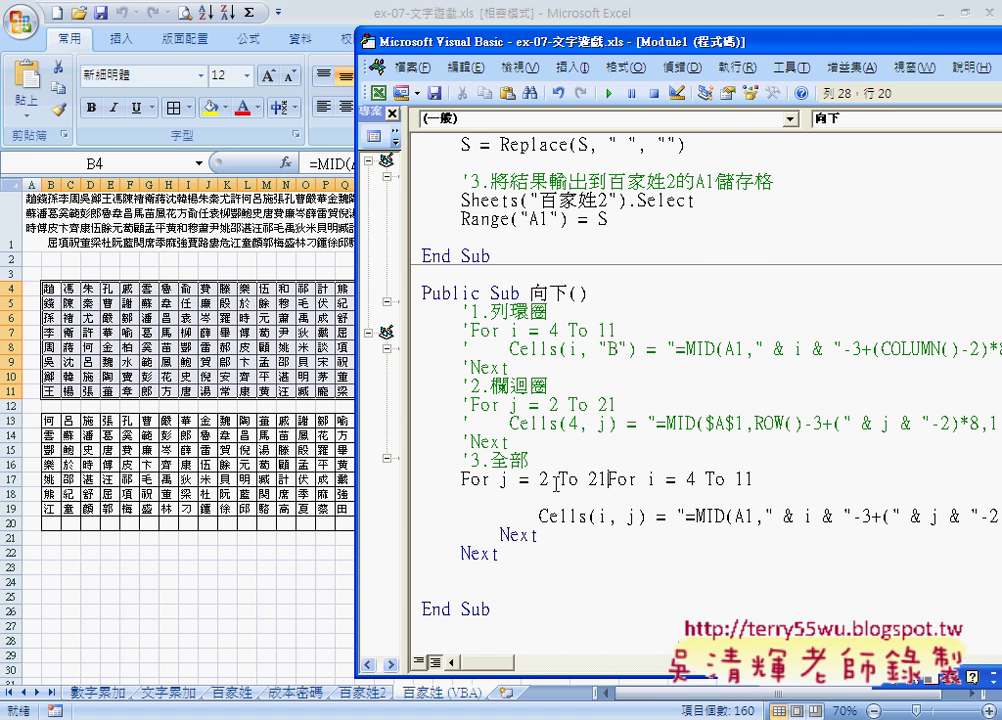
mouse_move(608, 480)
left_mouse_down()
mouse_move(745, 480)
mouse_move(505, 497)
left_mouse_up()
left_click(570, 510)
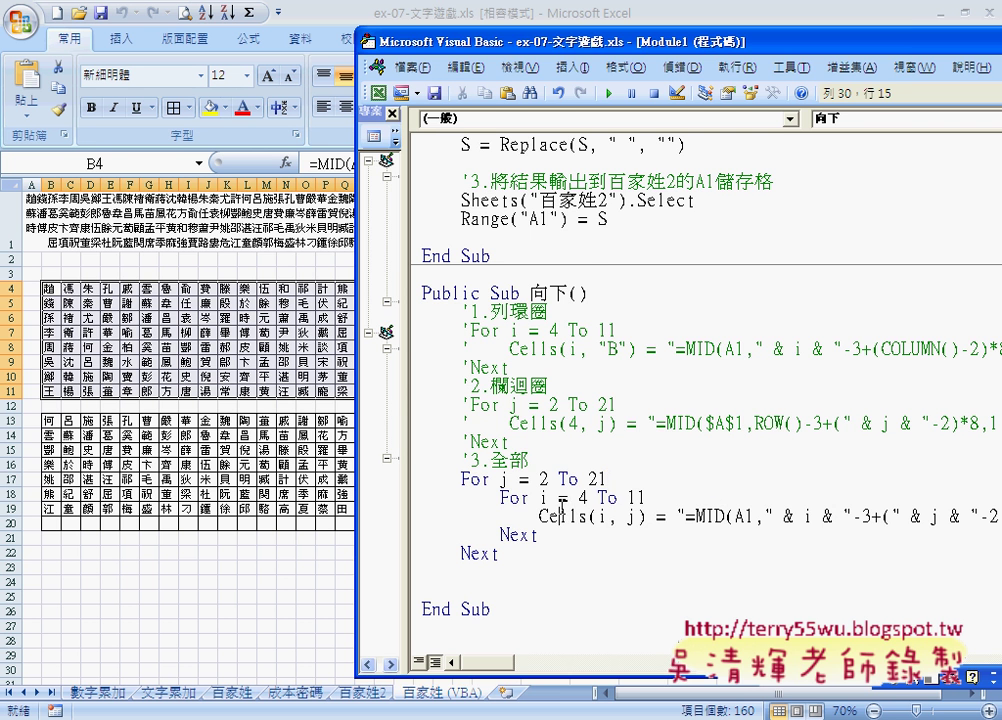
Step: Empty grid B4:U11 in Excel and return to the VBA editor
left_click_drag(46, 289, 425, 381)
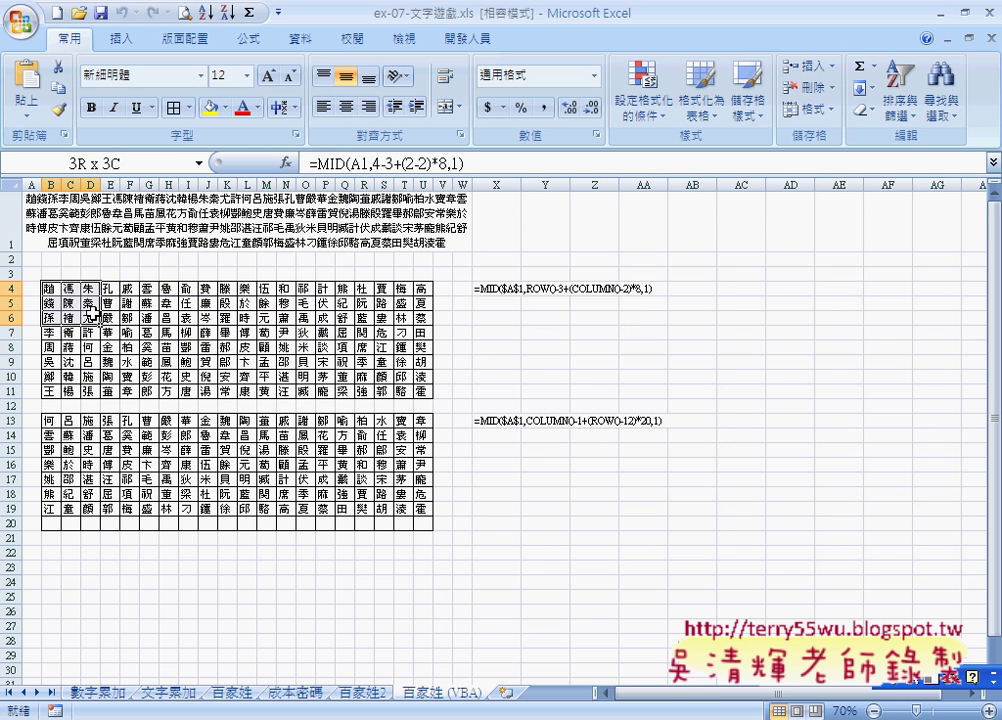
key("Delete")
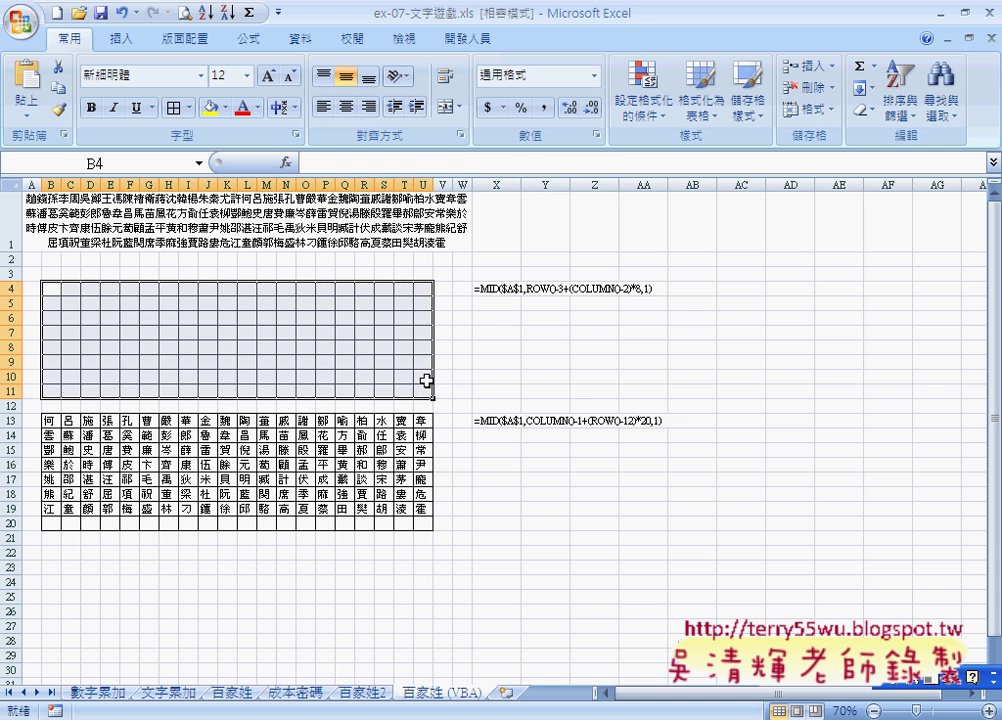
left_click(595, 715)
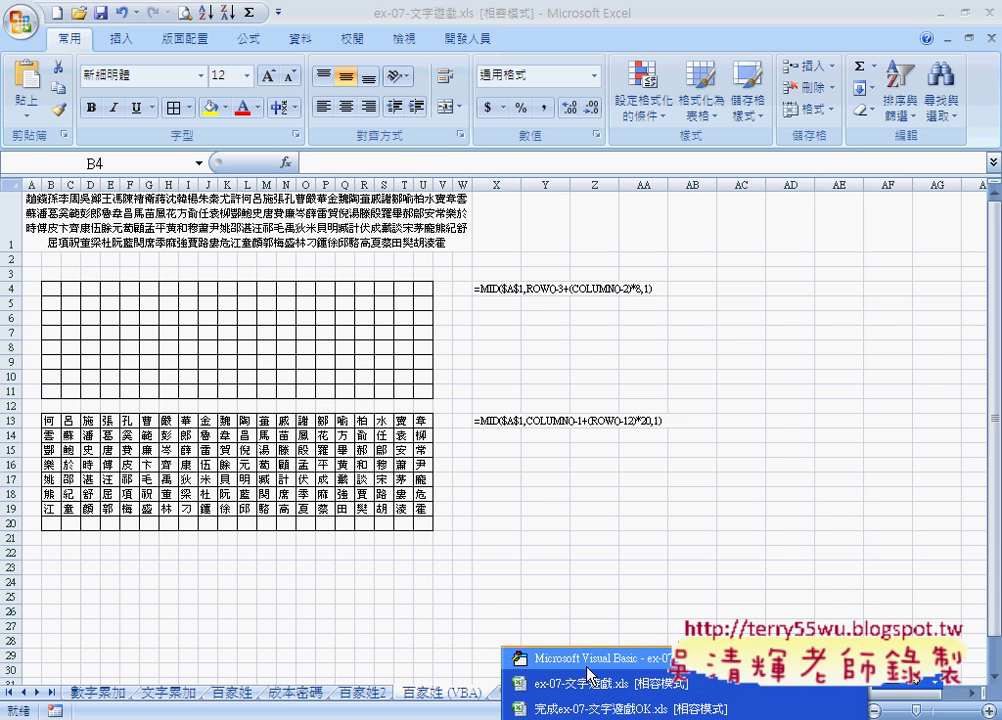
left_click(515, 660)
Step: Step through the revised 向下 with F8 as B4:B7 fill downward, then continue to finish
key("F8")
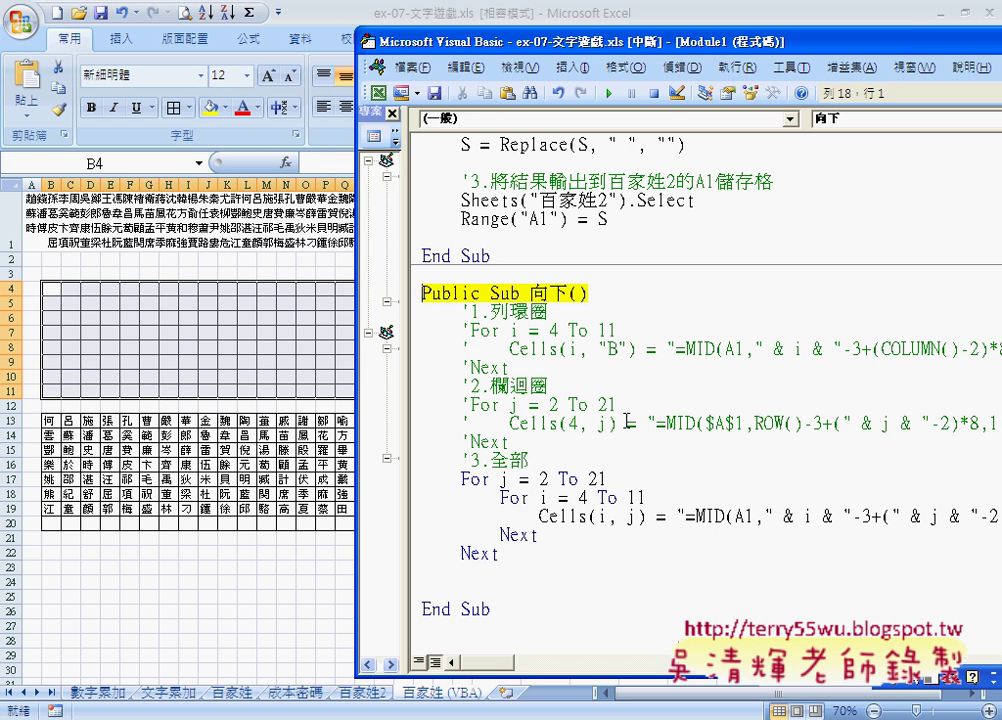
key("F8")
key("F8")
key("F8")
key("F8")
key("F8")
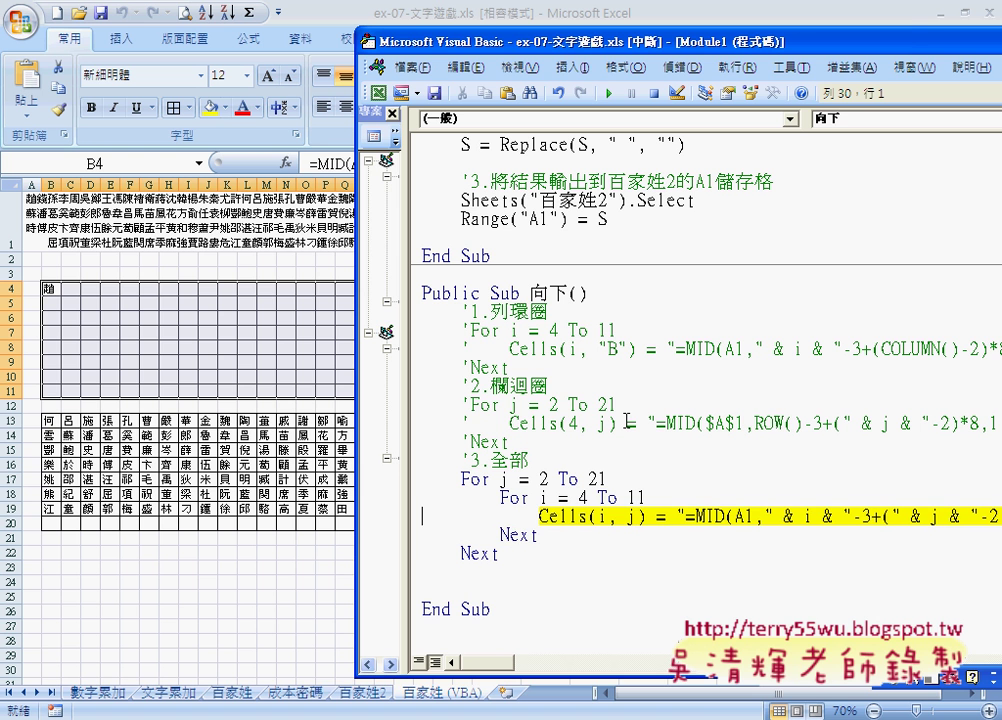
key("F8")
key("F8")
key("F8")
key("F8")
key("F8")
key("F8")
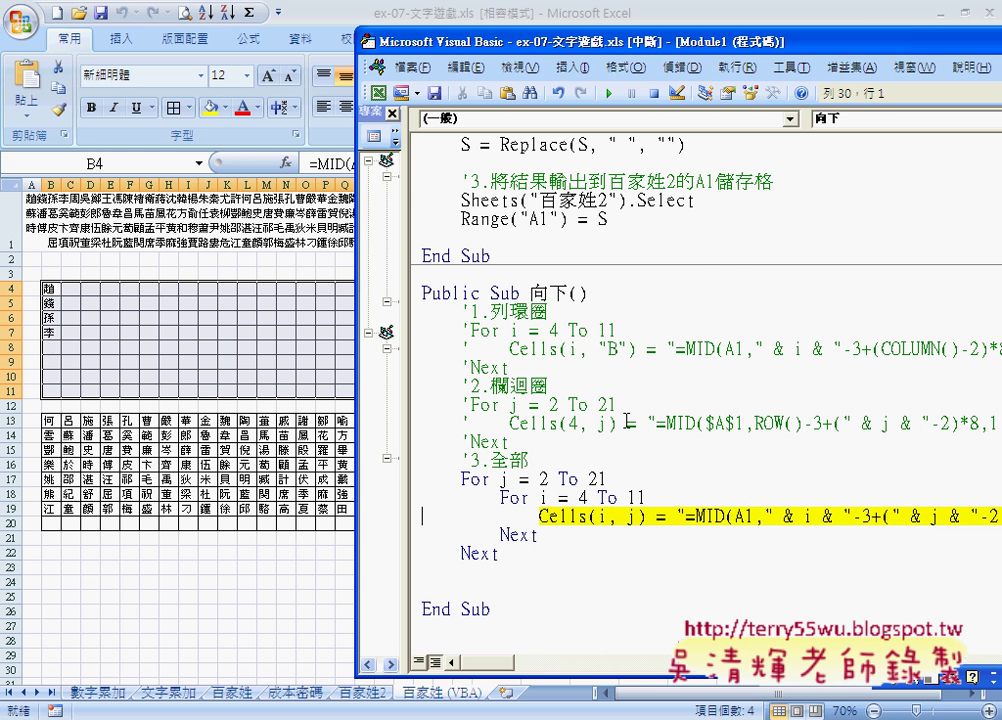
key("F8")
key("F8")
key("F8")
key("F8")
key("F8")
key("F8")
key("F8")
key("F8")
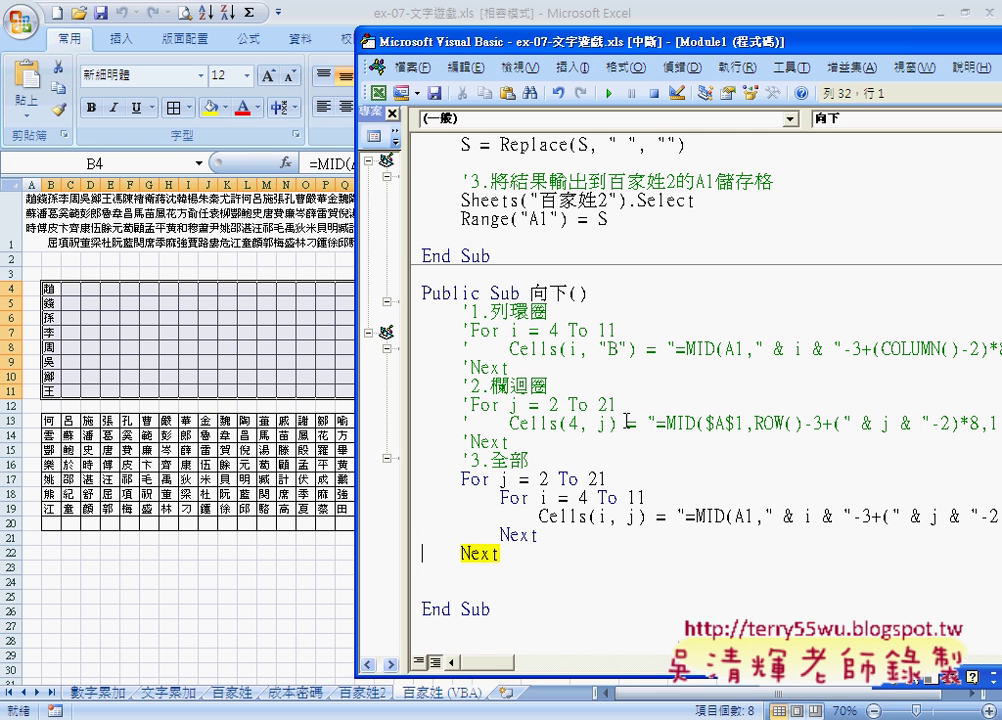
left_click(609, 94)
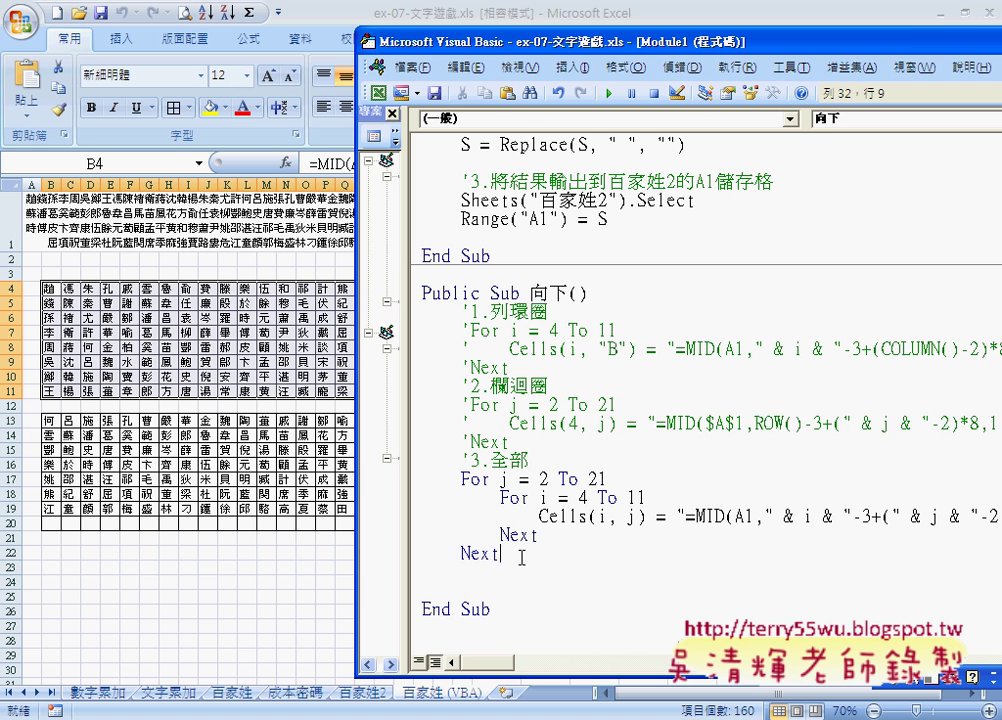
Step: Delete the two blank lines between the outer Next and End Sub
key("BackSpace")
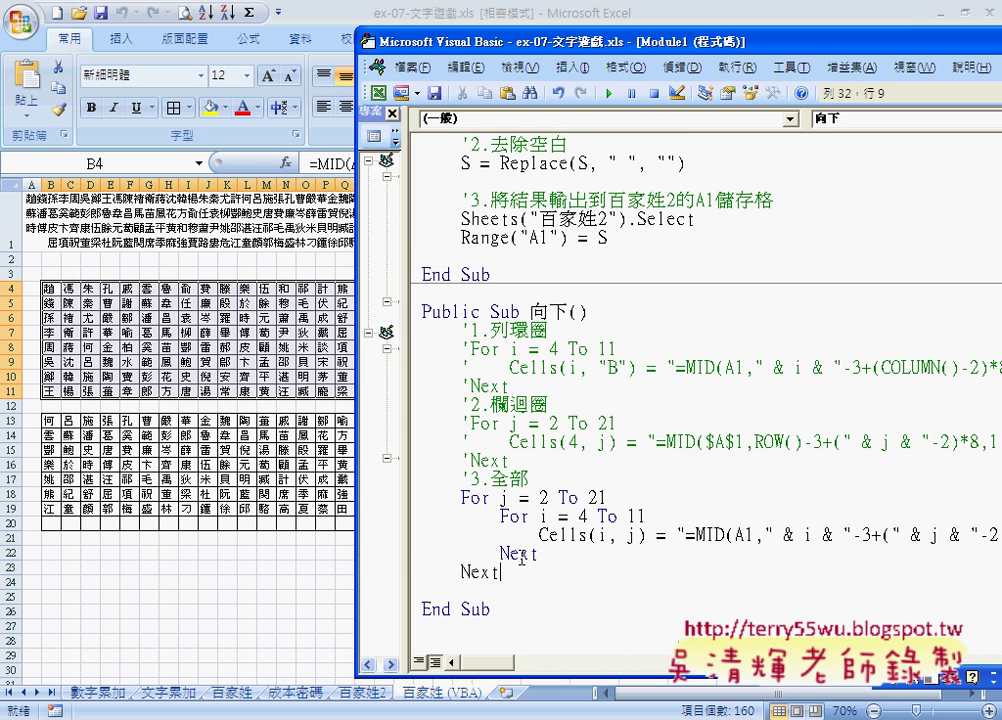
key("Delete")
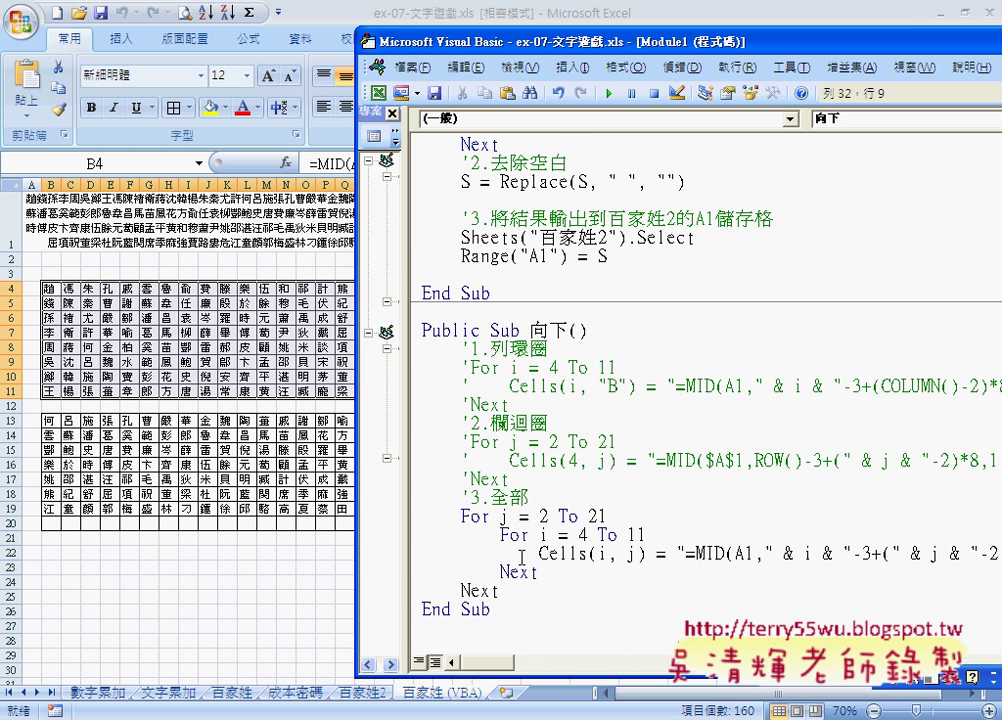